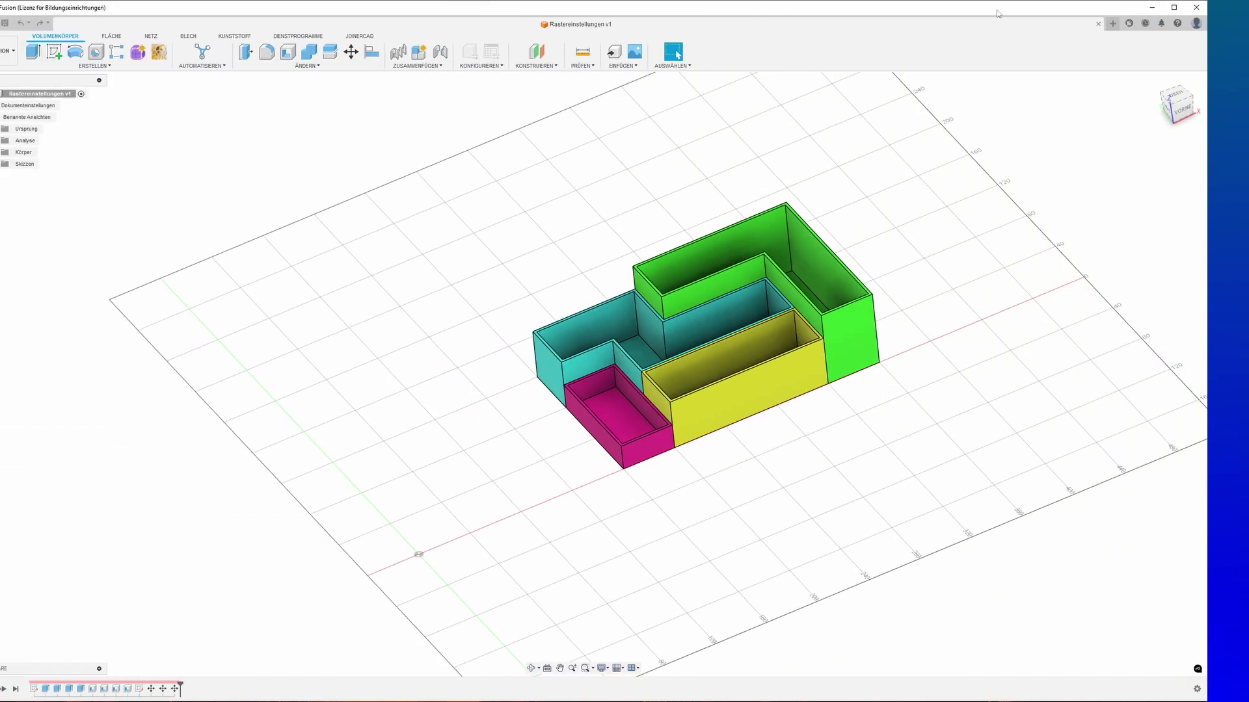
Step: Open a new untitled design beside the Rastereinstellungen v1 model
left_click(1154, 25)
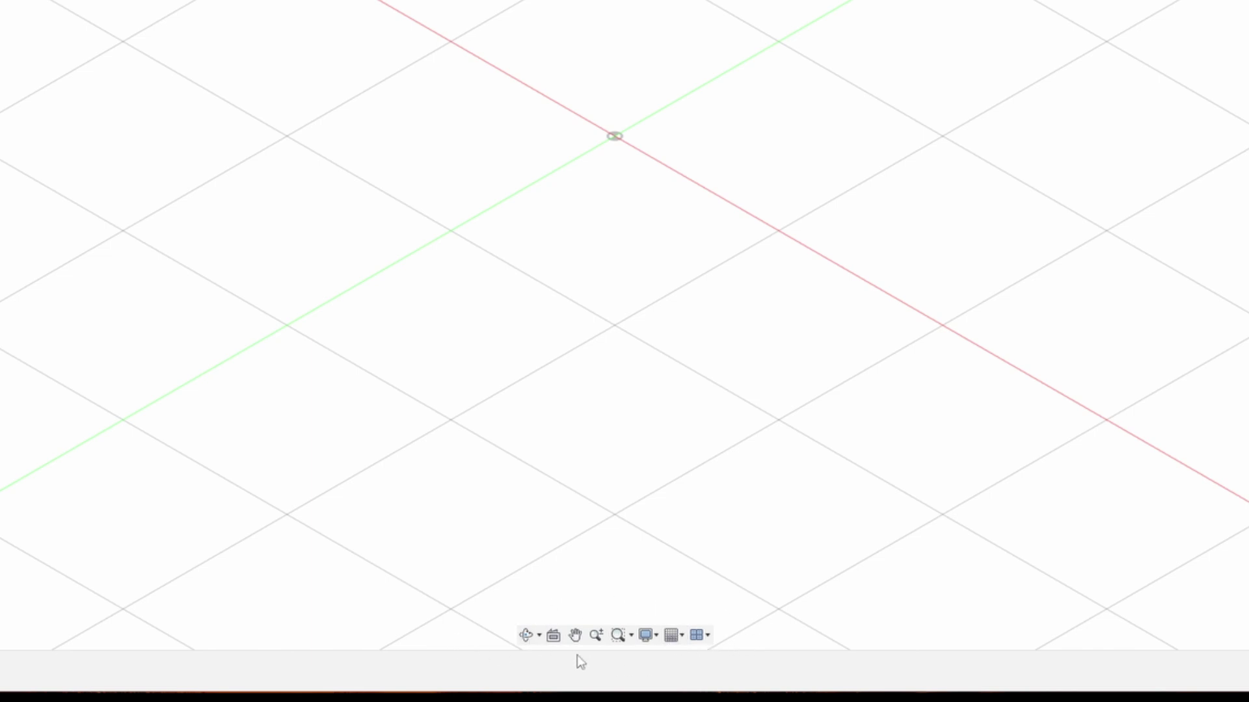
Step: Toggle the Entwurfsraster design grid and bring up the Rastereinstellungen dialog
left_click(672, 636)
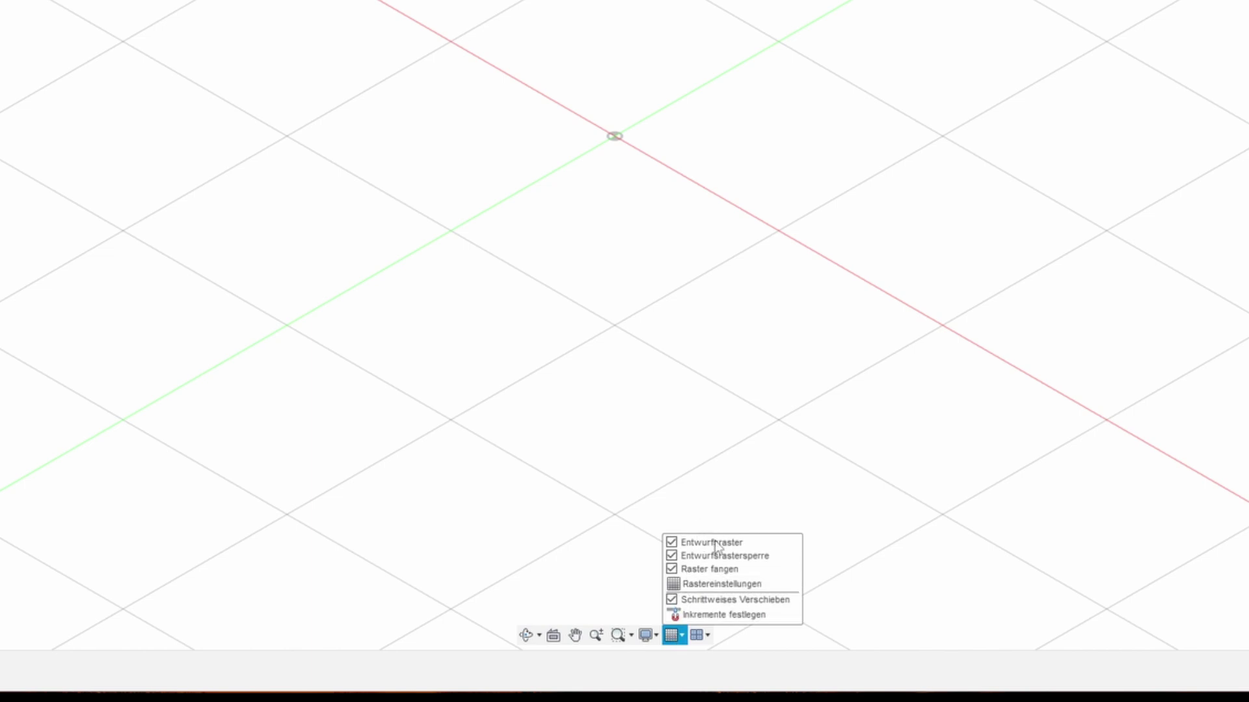
left_click(672, 544)
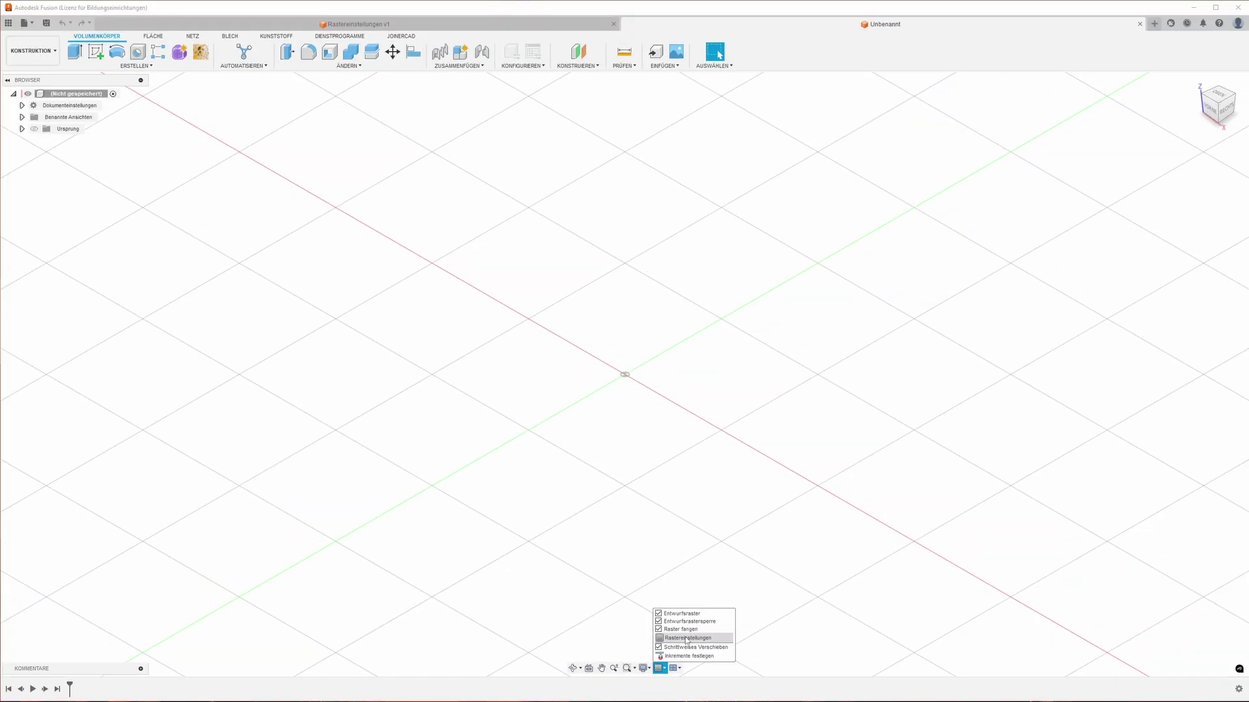
left_click(686, 638)
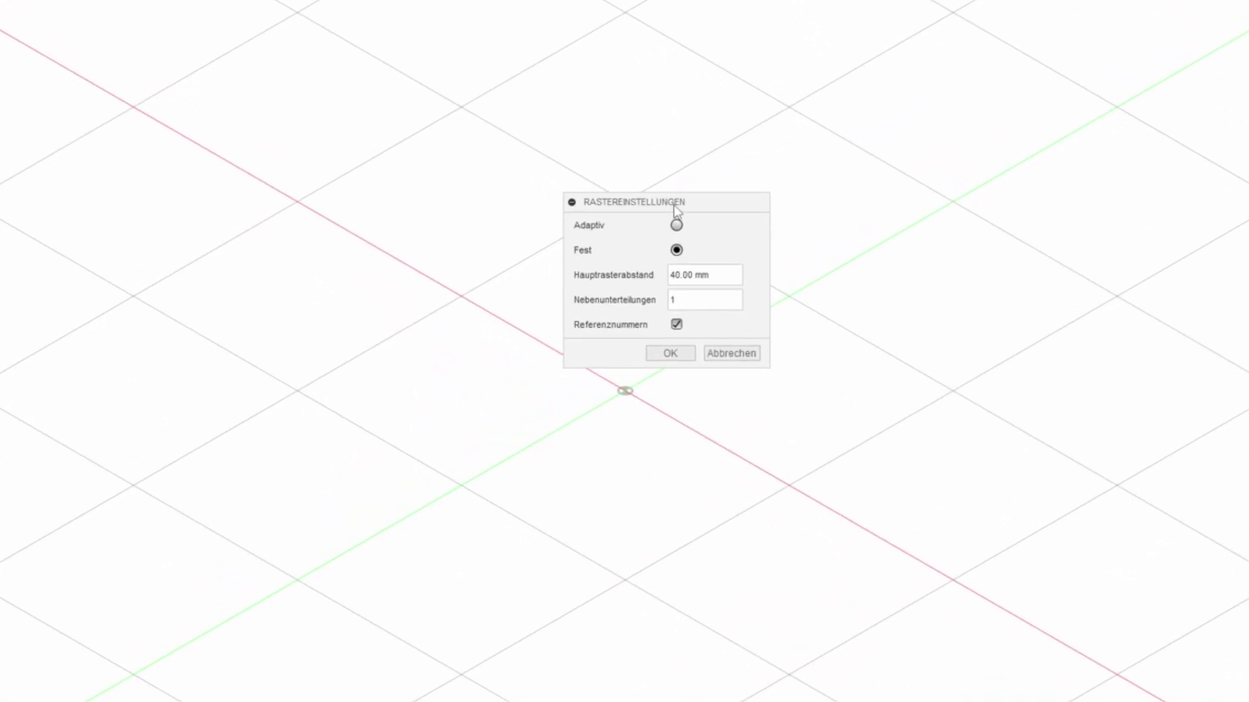
Step: Switch the grid to Adaptiv mode and zoom in and out to watch the spacing adapt
left_click_drag(617, 203, 660, 193)
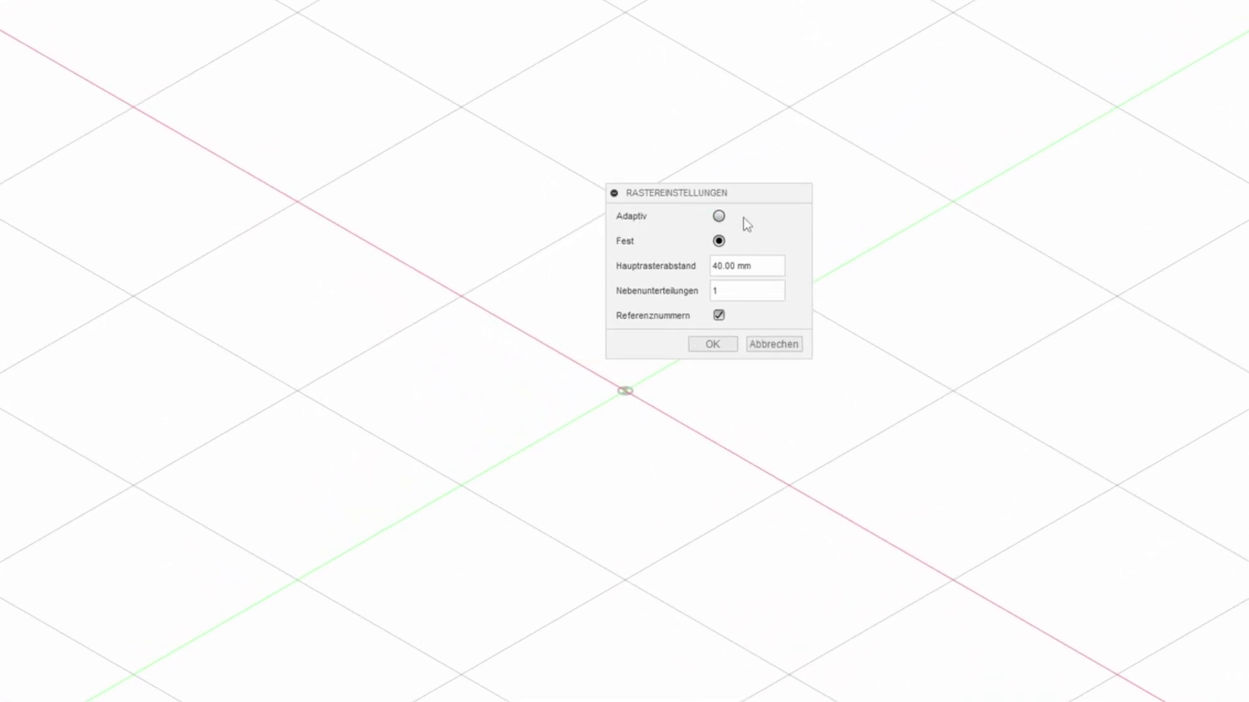
left_click(719, 216)
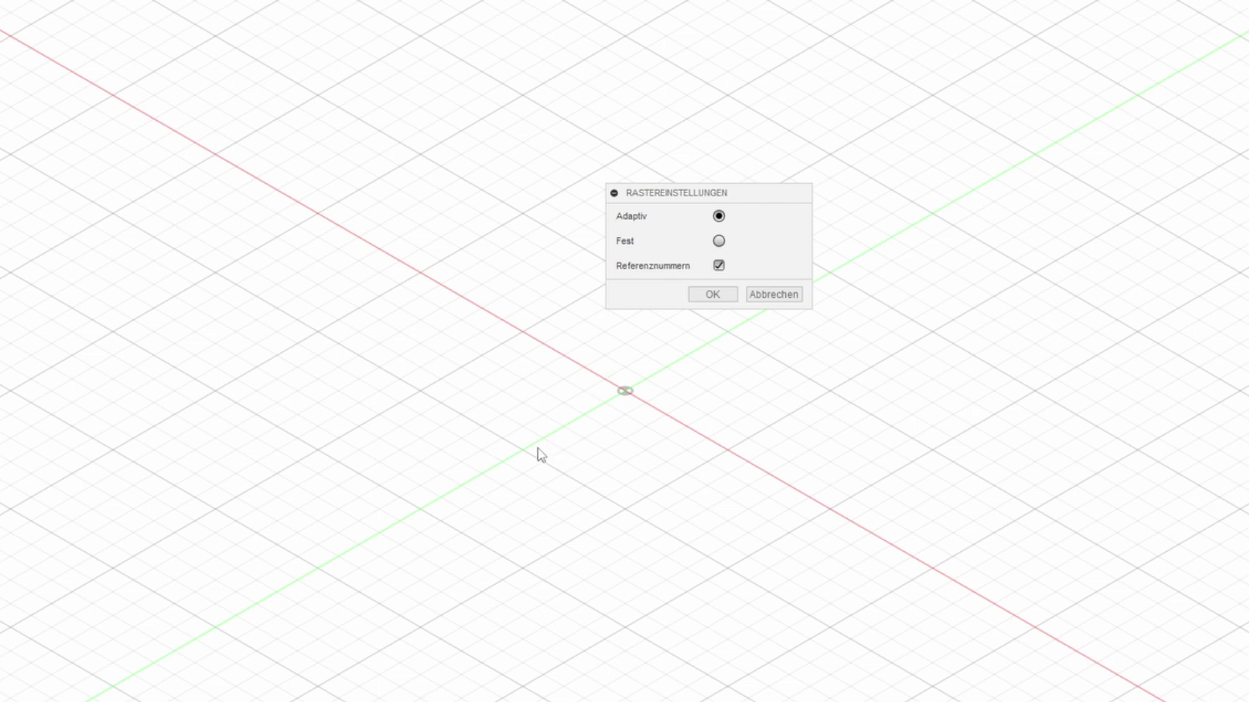
scroll(521, 461, "down", 3)
scroll(520, 462, "down", 2)
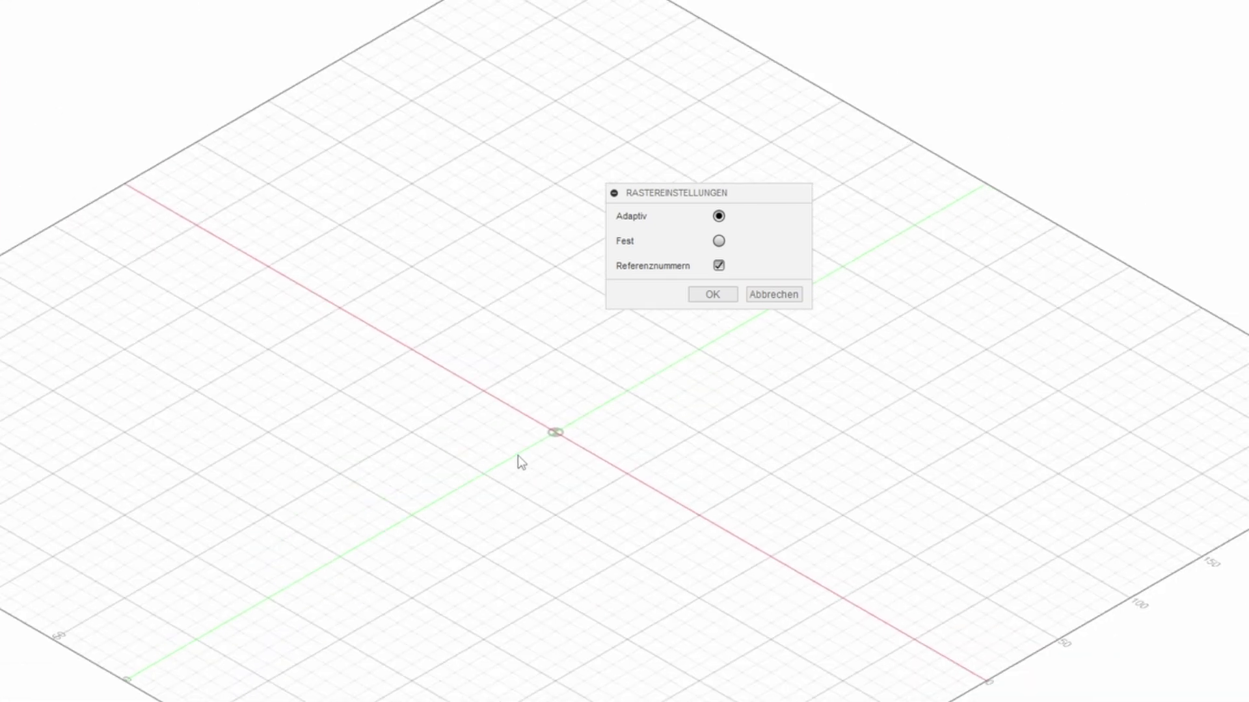
scroll(520, 461, "down", 2)
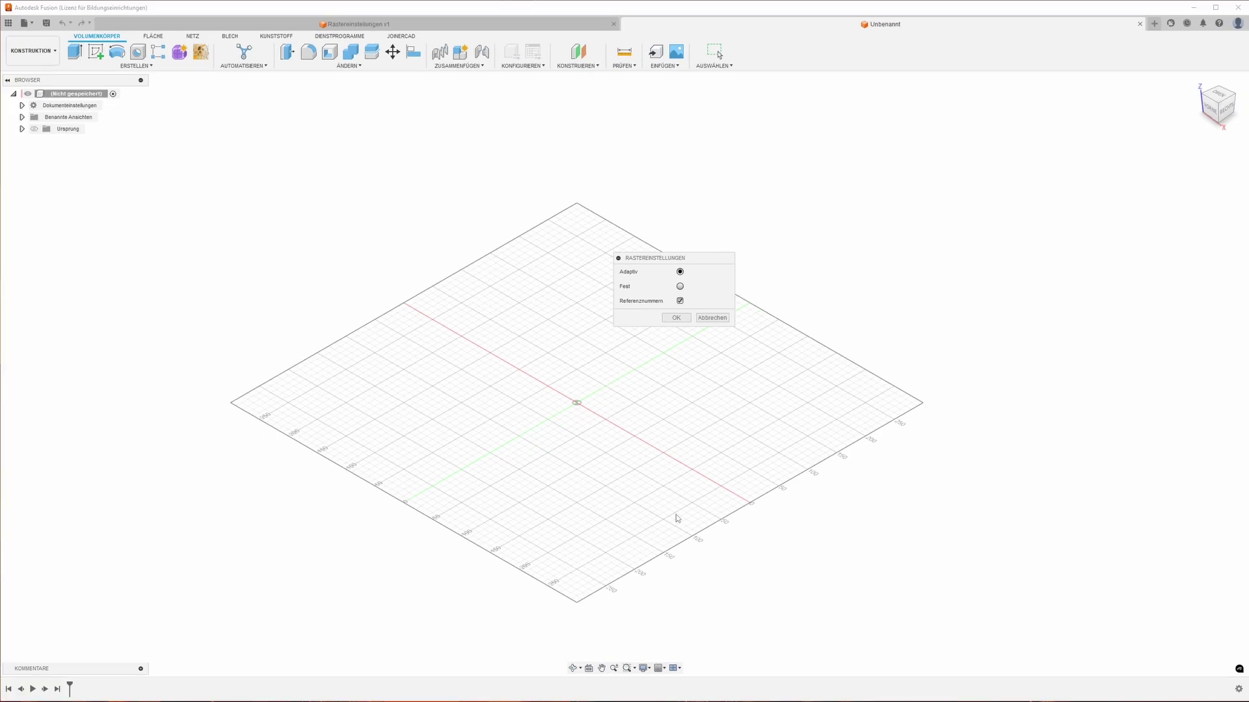
scroll(667, 504, "down", 2)
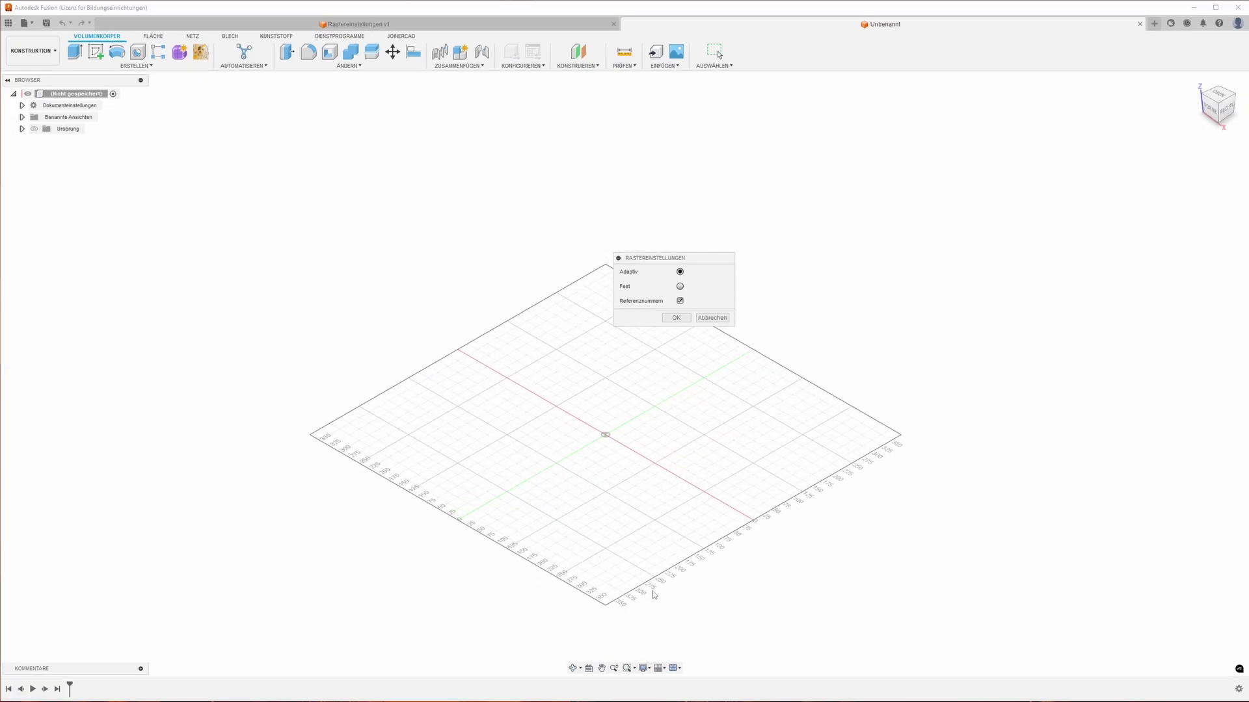
scroll(858, 463, "down", 3)
scroll(774, 452, "up", 3)
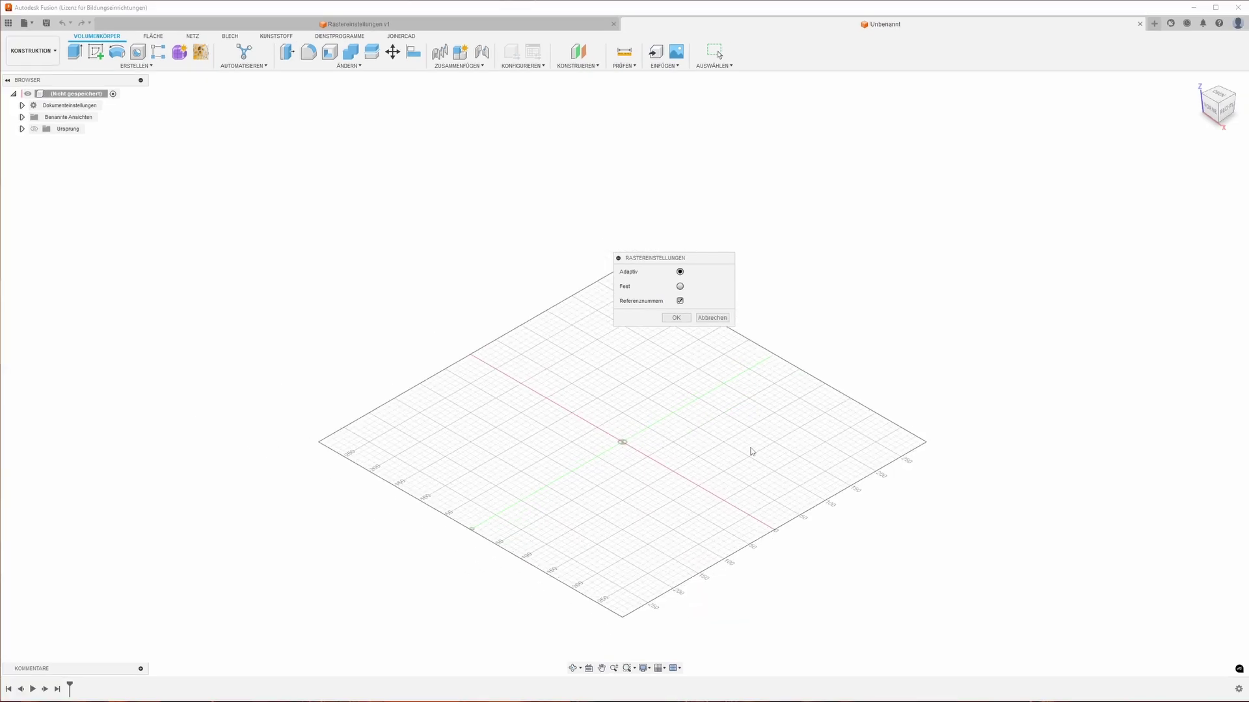
scroll(748, 449, "up", 2)
scroll(542, 390, "up", 2)
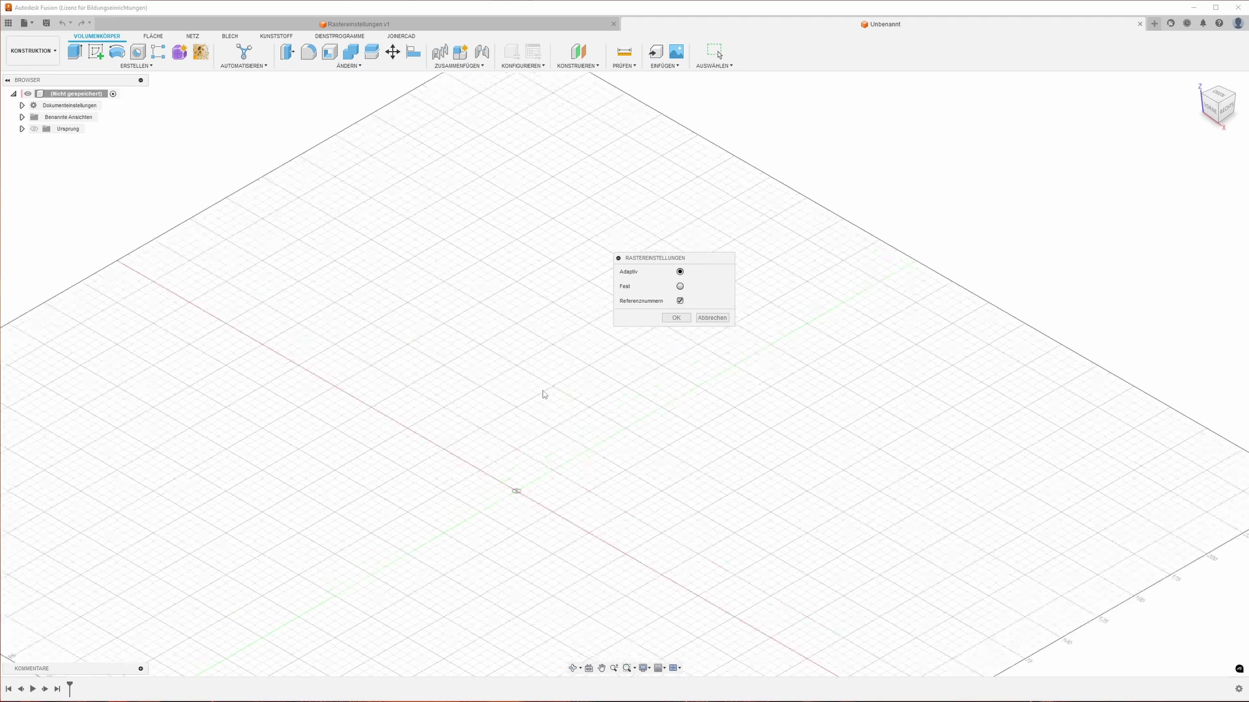
scroll(510, 434, "up", 2)
scroll(511, 434, "up", 2)
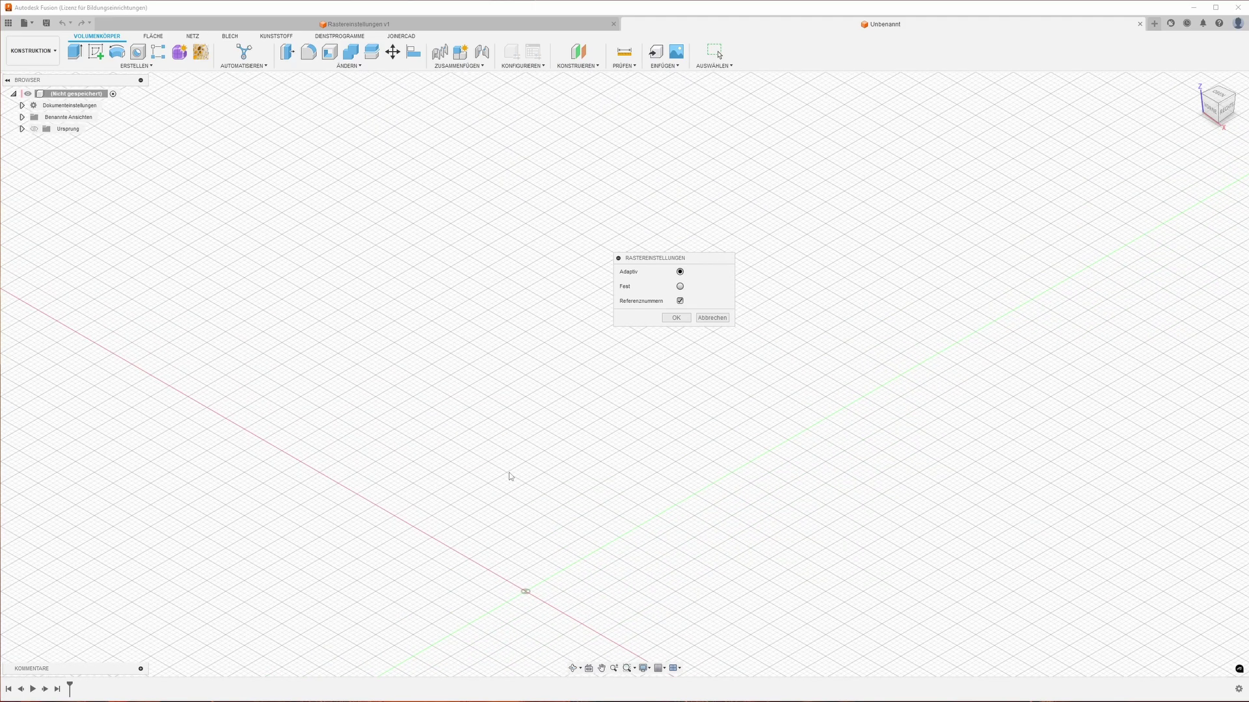
scroll(513, 475, "up", 1)
scroll(534, 469, "up", 2)
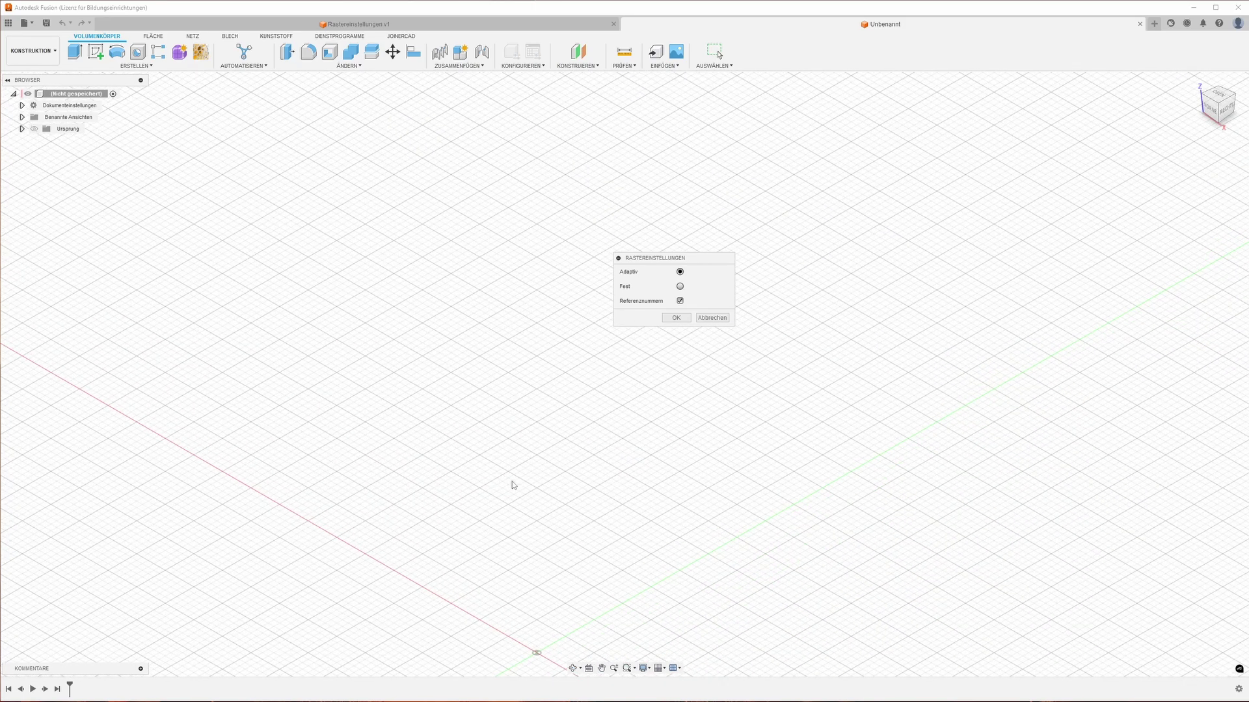
scroll(514, 480, "down", 2)
scroll(481, 486, "down", 1)
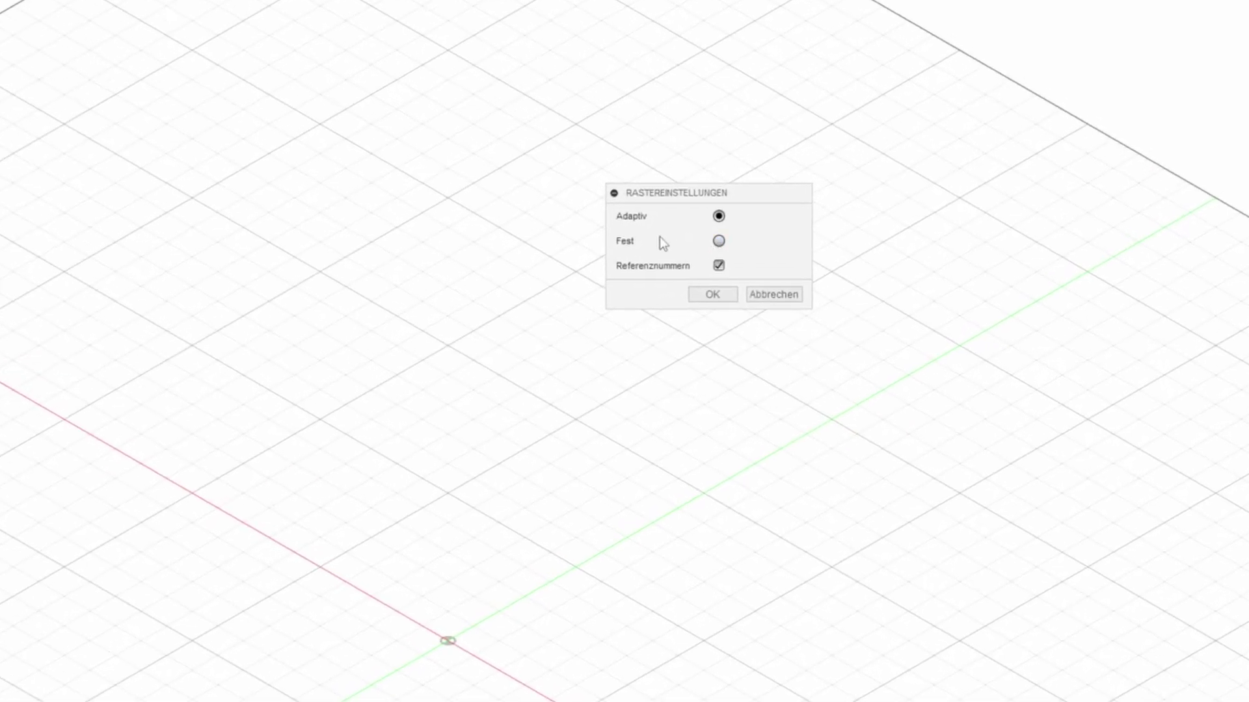
Step: Set the grid to Fest with 40 mm main spacing and 1 subdivision, and apply it
left_click(718, 241)
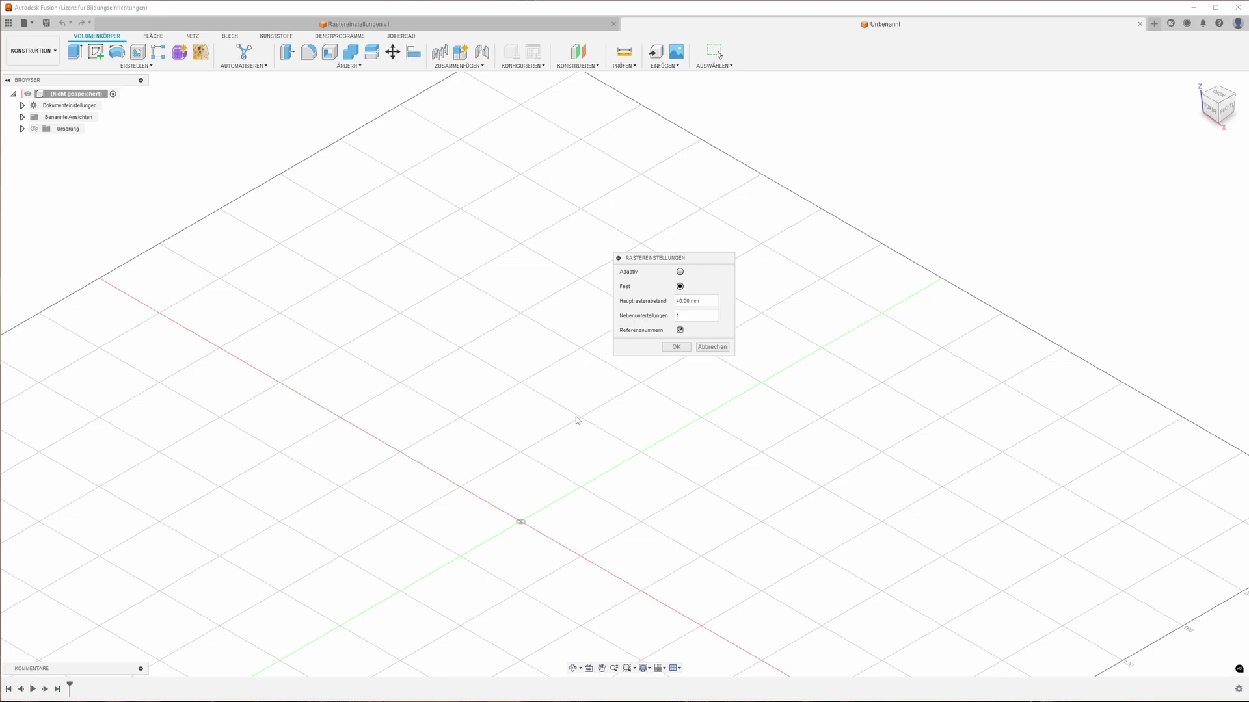
double_click(684, 316)
key("shift+Tab")
left_click(695, 316)
left_click(679, 346)
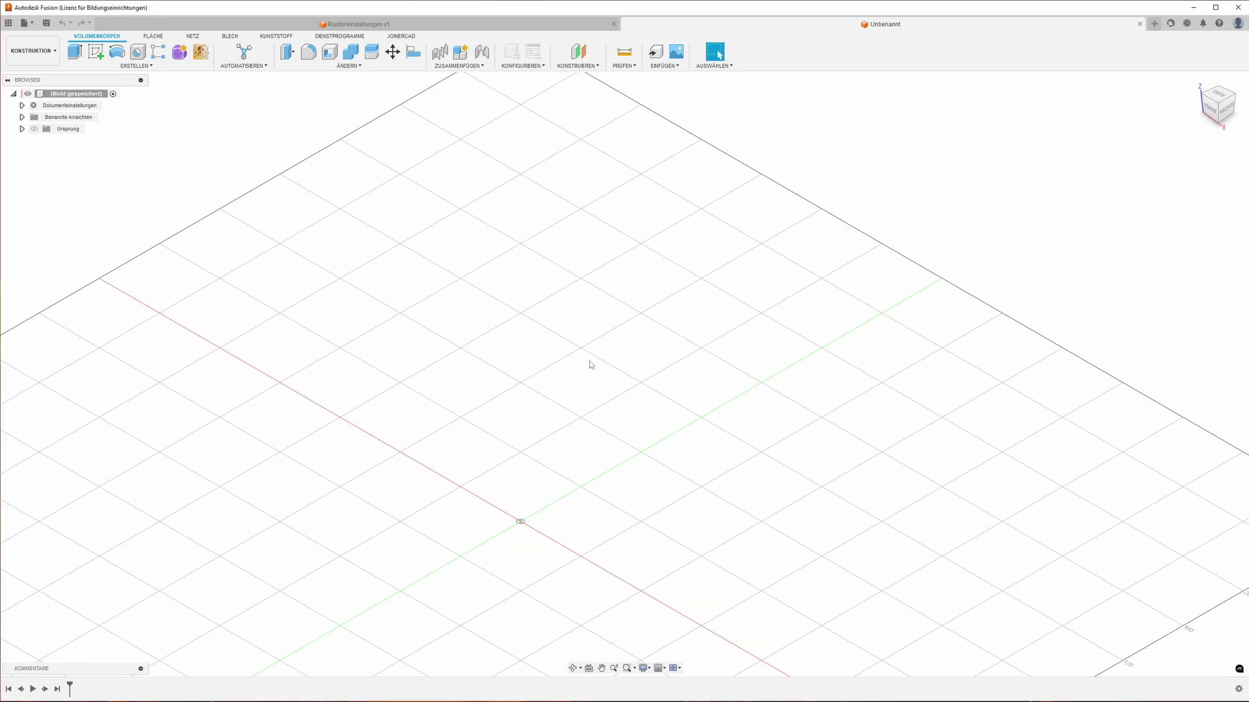
Step: Start a new sketch on the XY ground plane
left_click(95, 52)
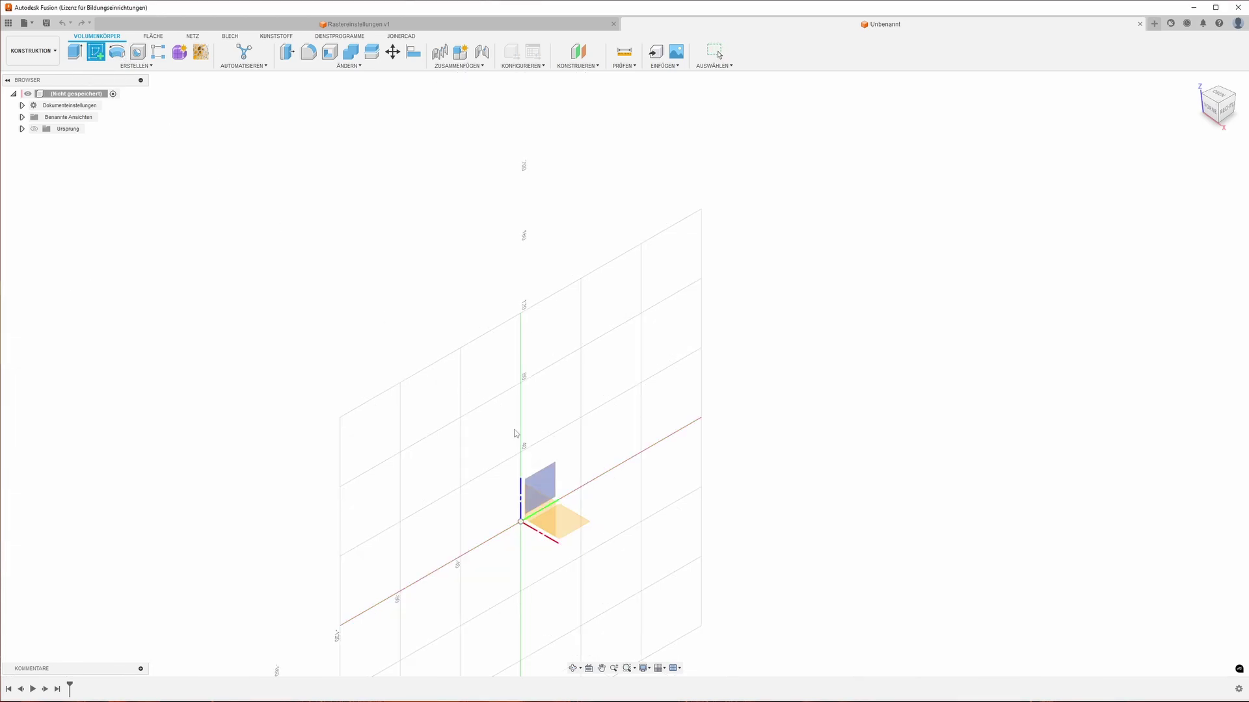
left_click(578, 535)
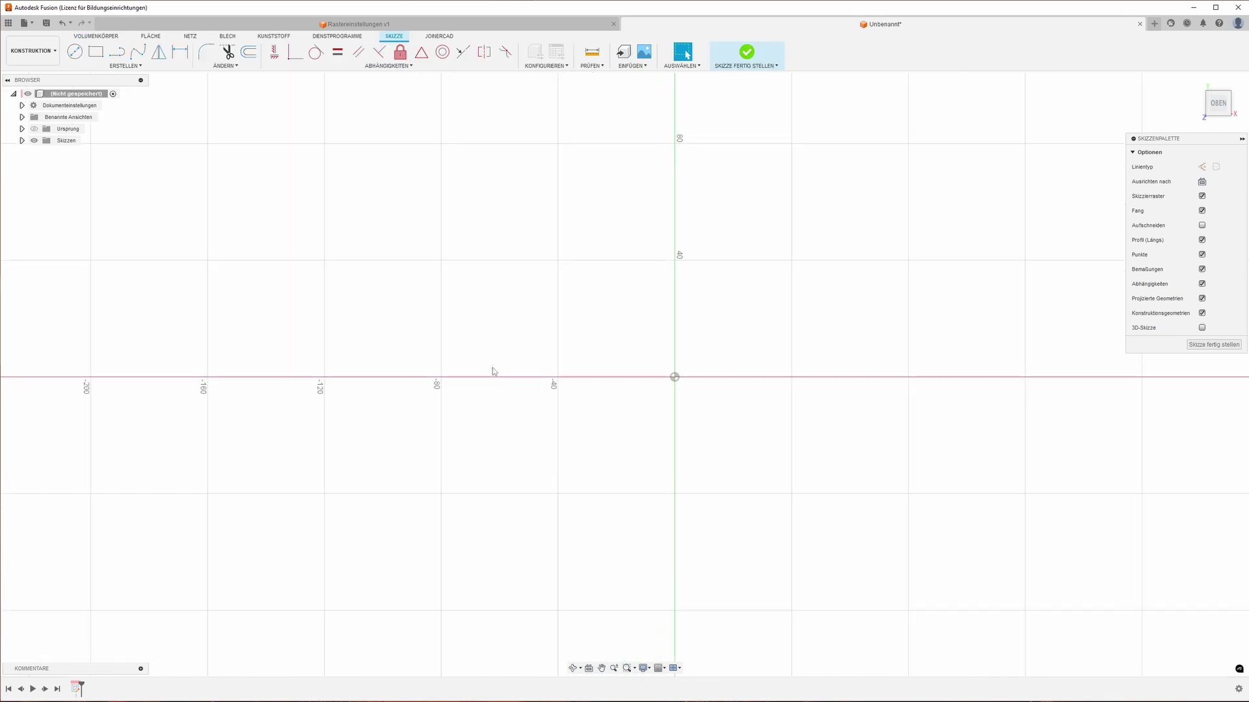
scroll(493, 369, "down", 2)
Step: Draw grid-snapped rectangles: large outline, top-left square, small top-right square and strip below, then finish the sketch
left_click(94, 50)
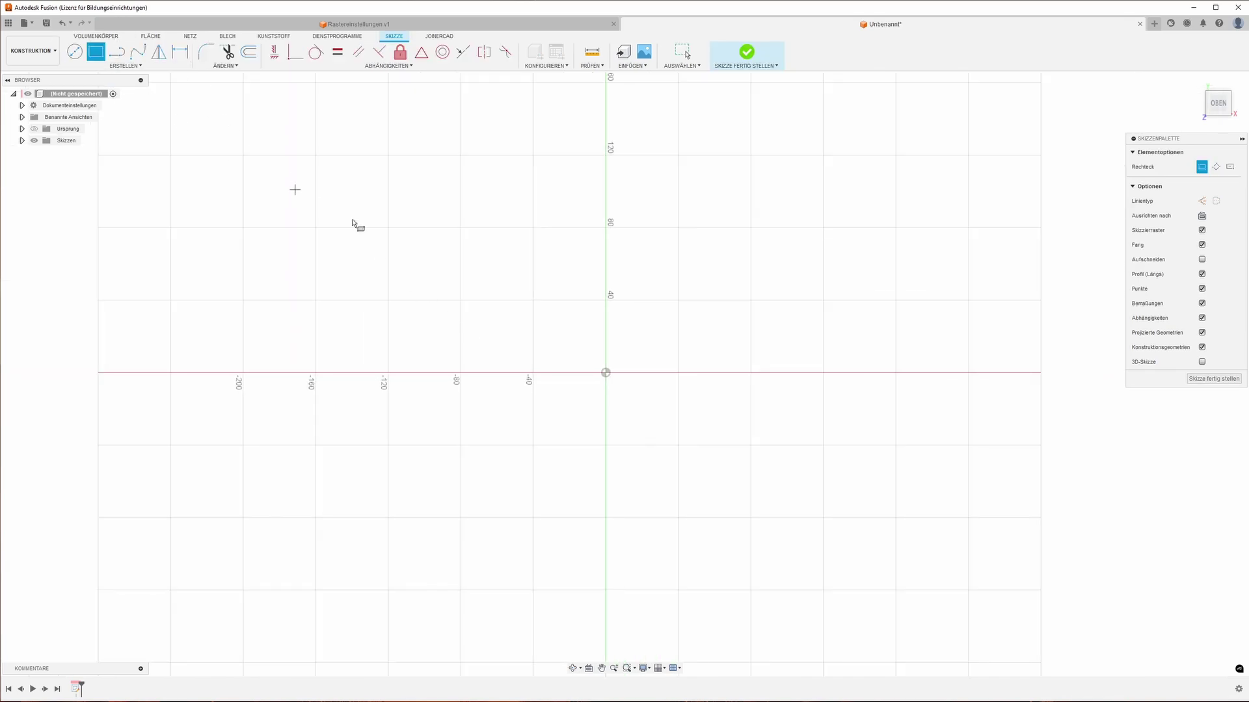
left_click(460, 156)
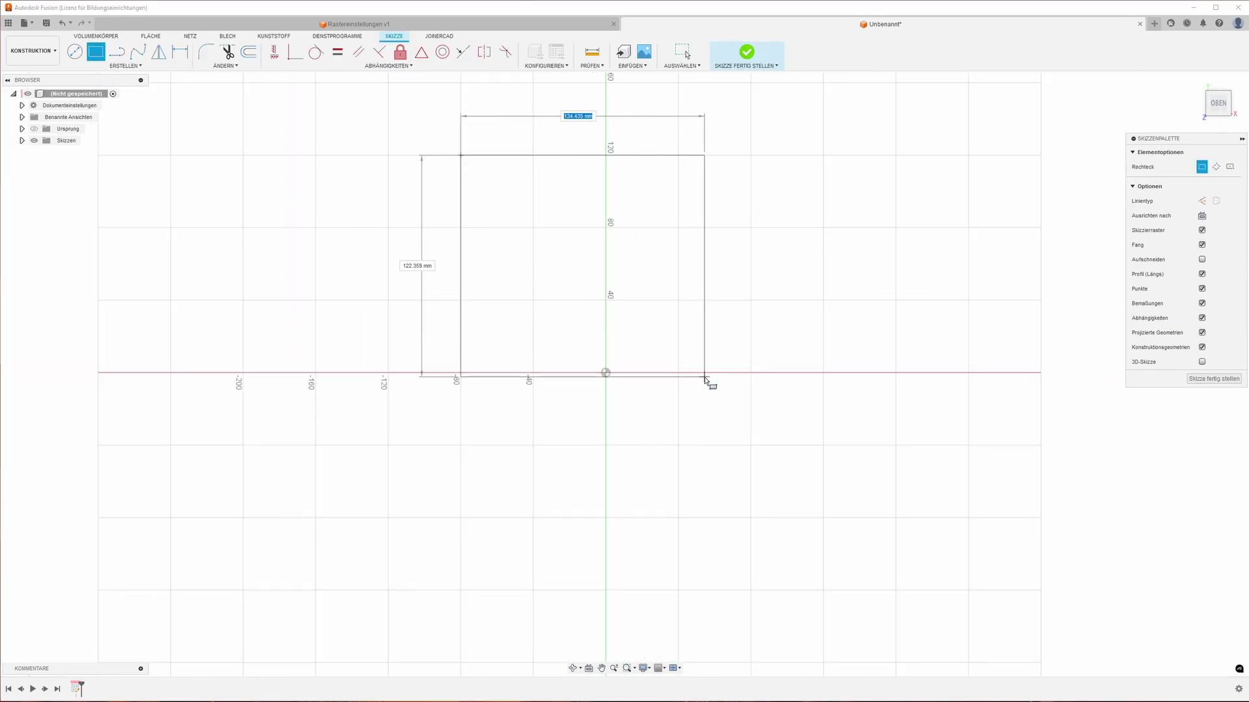
left_click(679, 373)
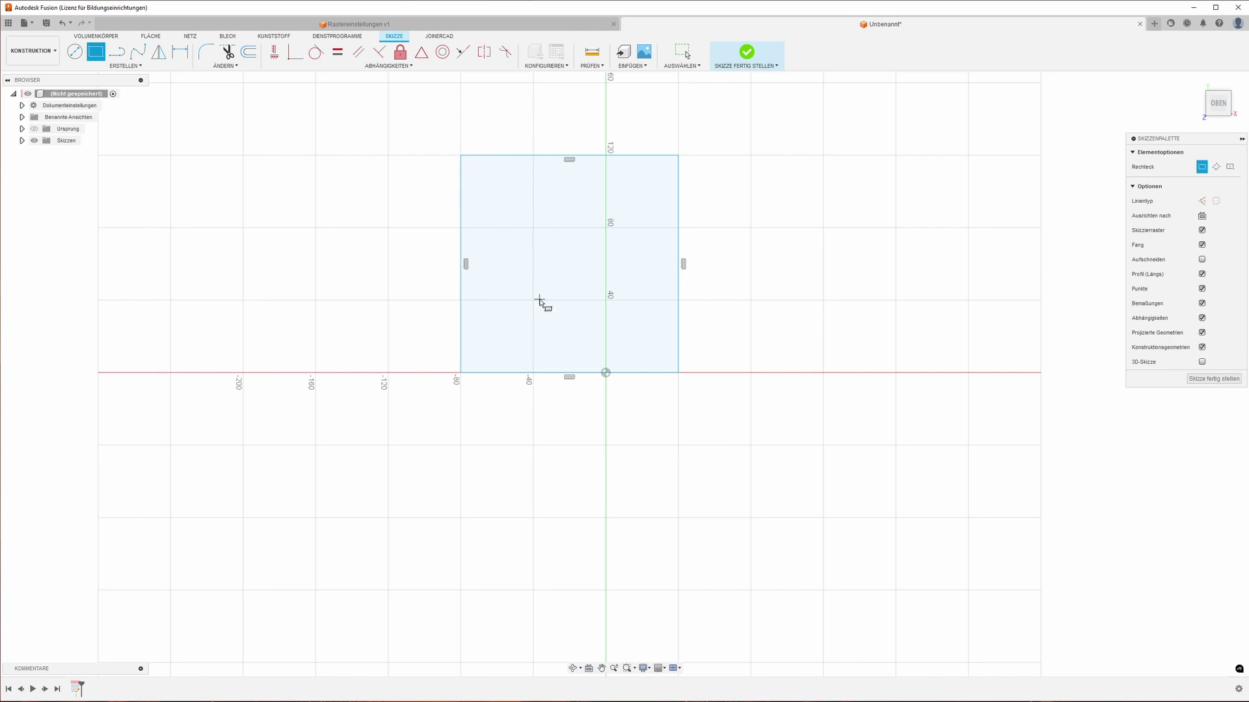
left_click(607, 159)
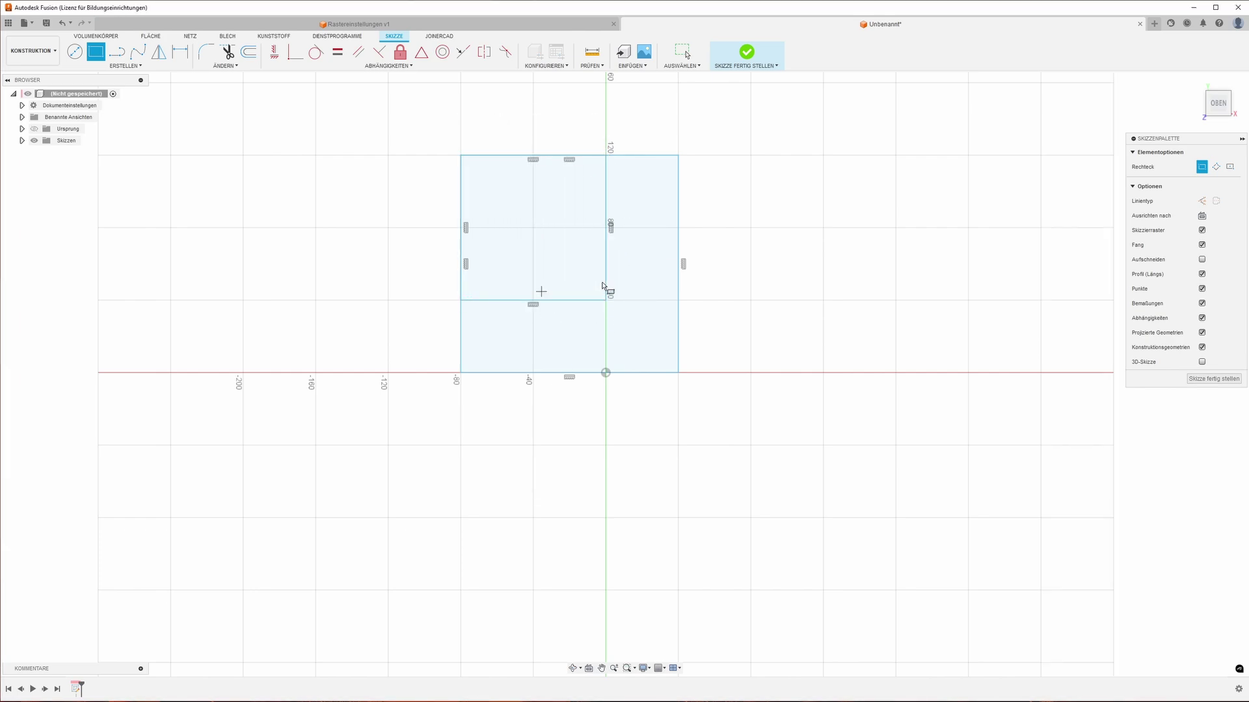
left_click(461, 300)
left_click(679, 156)
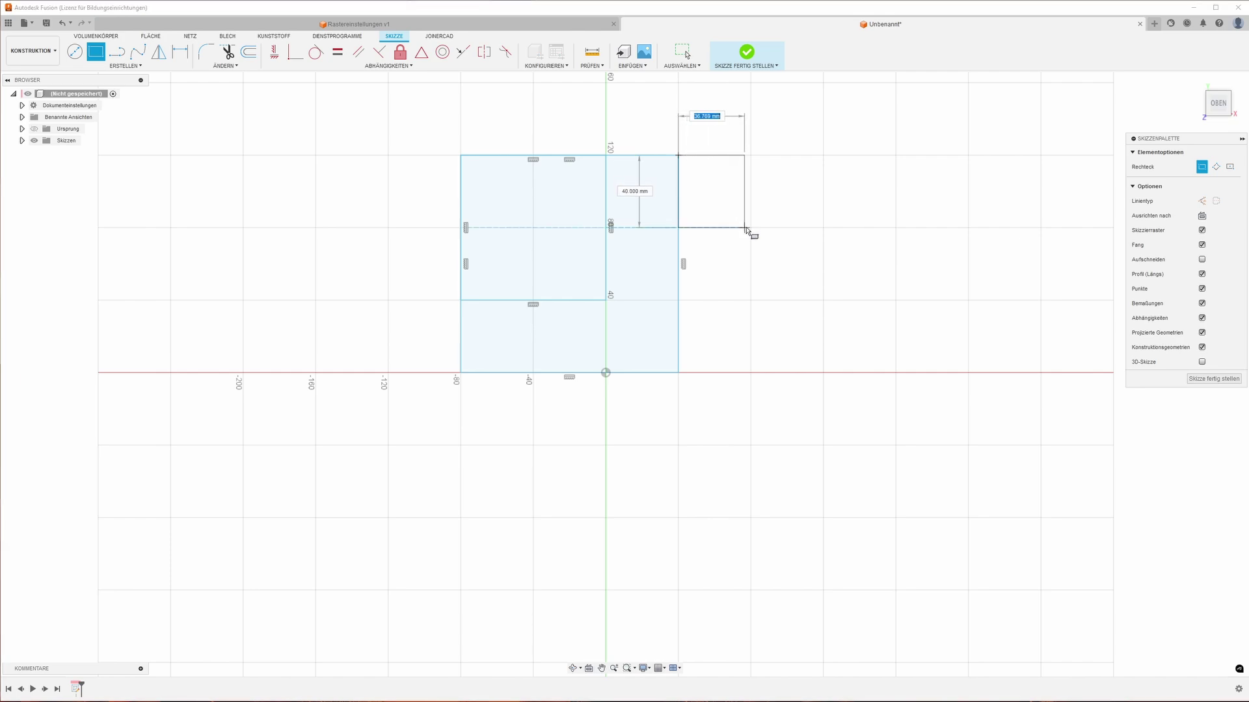
left_click(751, 228)
left_click(678, 227)
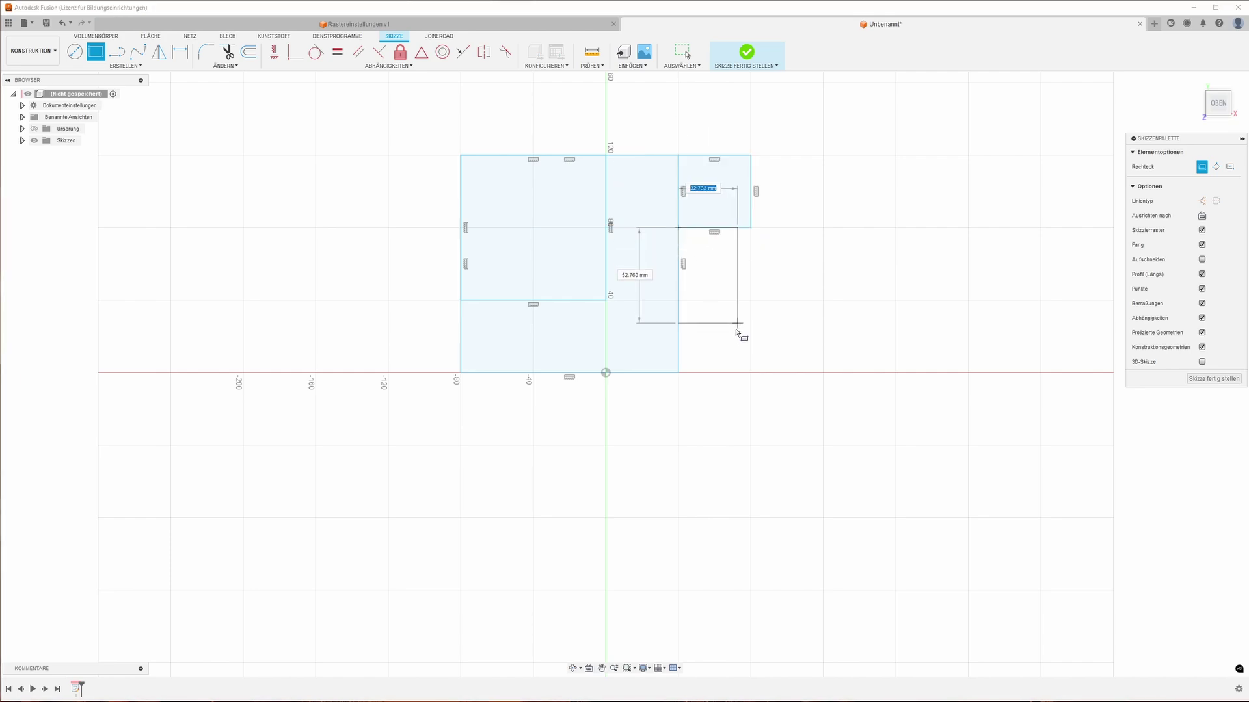
left_click(750, 373)
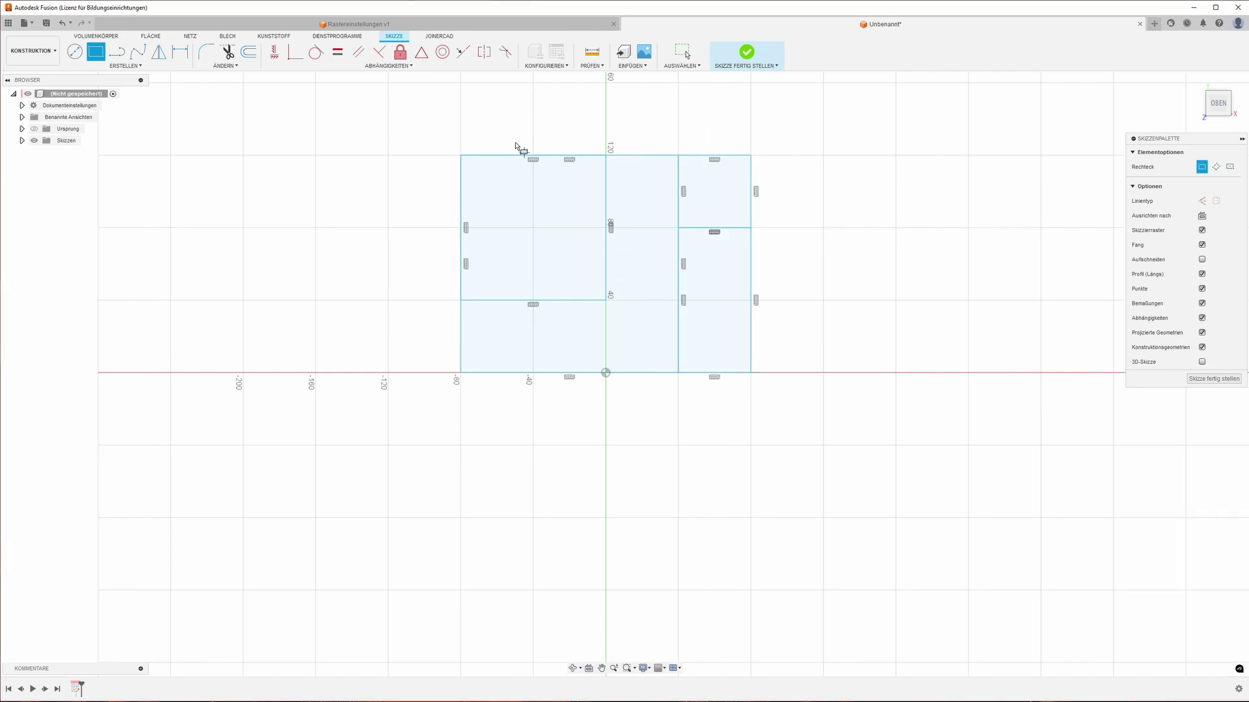
left_click(1214, 379)
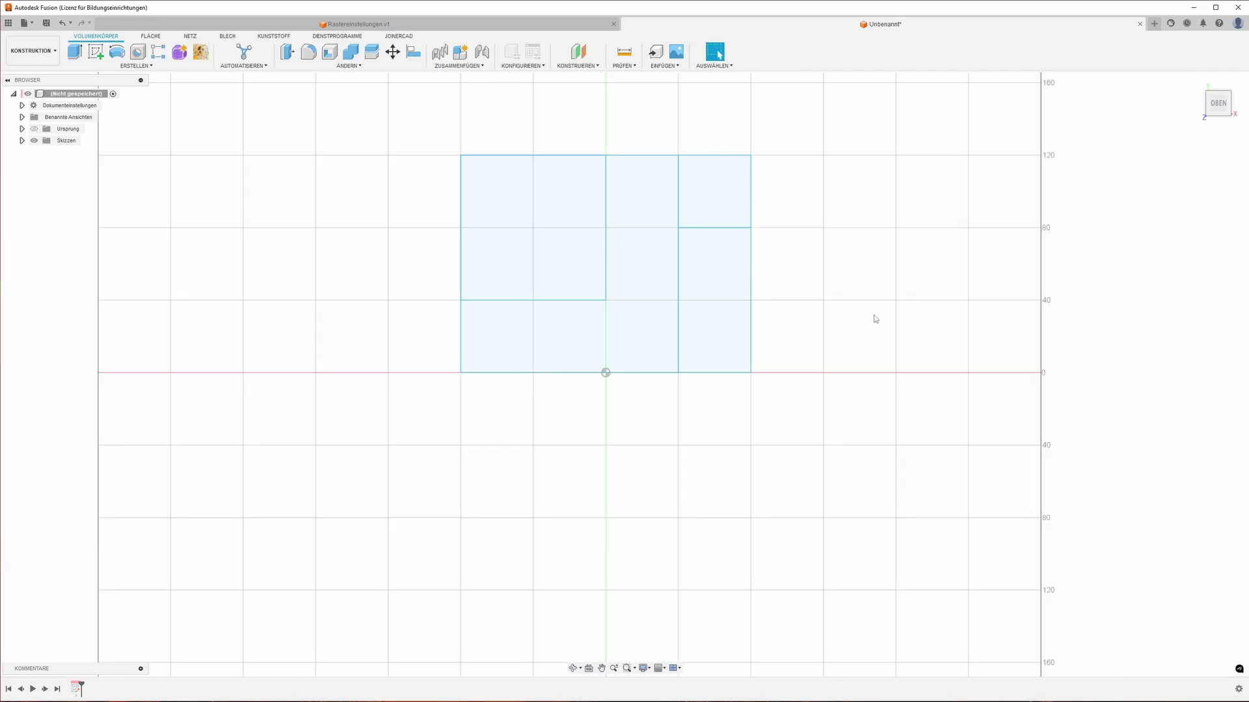
Step: Extrude the L-shaped profile 40 mm into a solid body
left_click(75, 51)
mouse_move(287, 167)
middle_mouse_down("shift")
mouse_move(550, 251)
mouse_move(588, 408)
mouse_move(585, 490)
middle_mouse_up("shift")
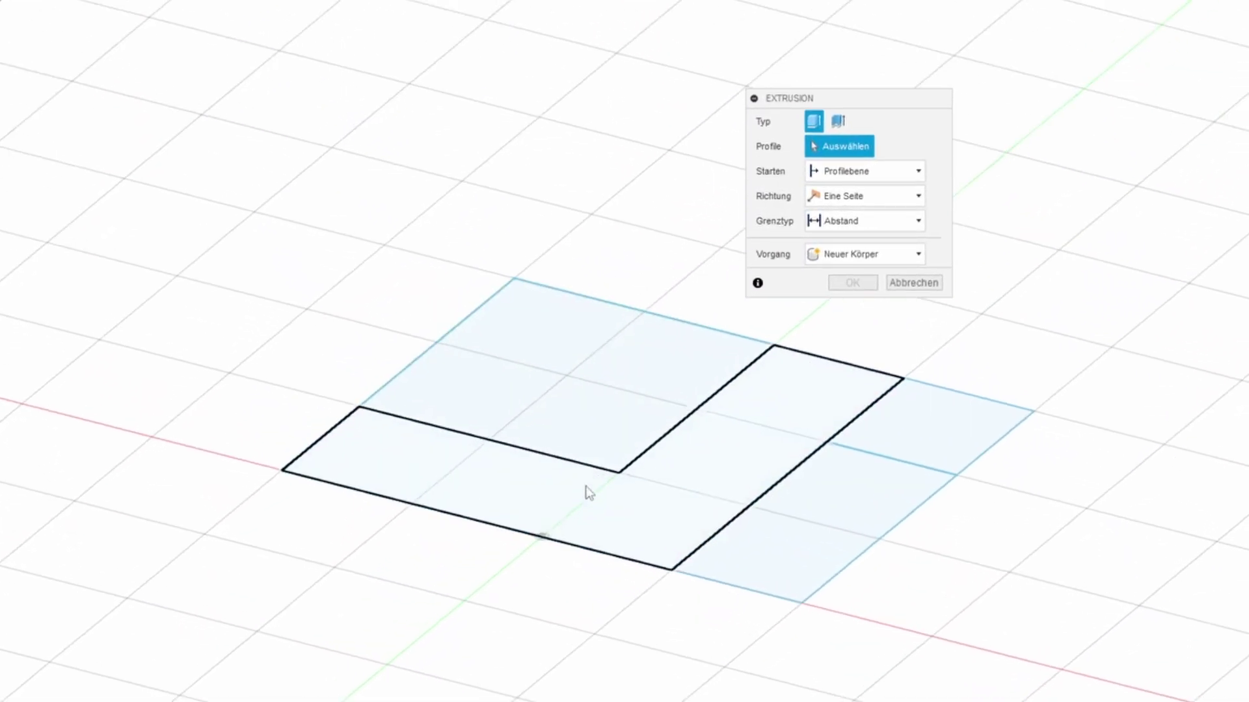
left_click(608, 502)
left_click_drag(657, 429, 652, 364)
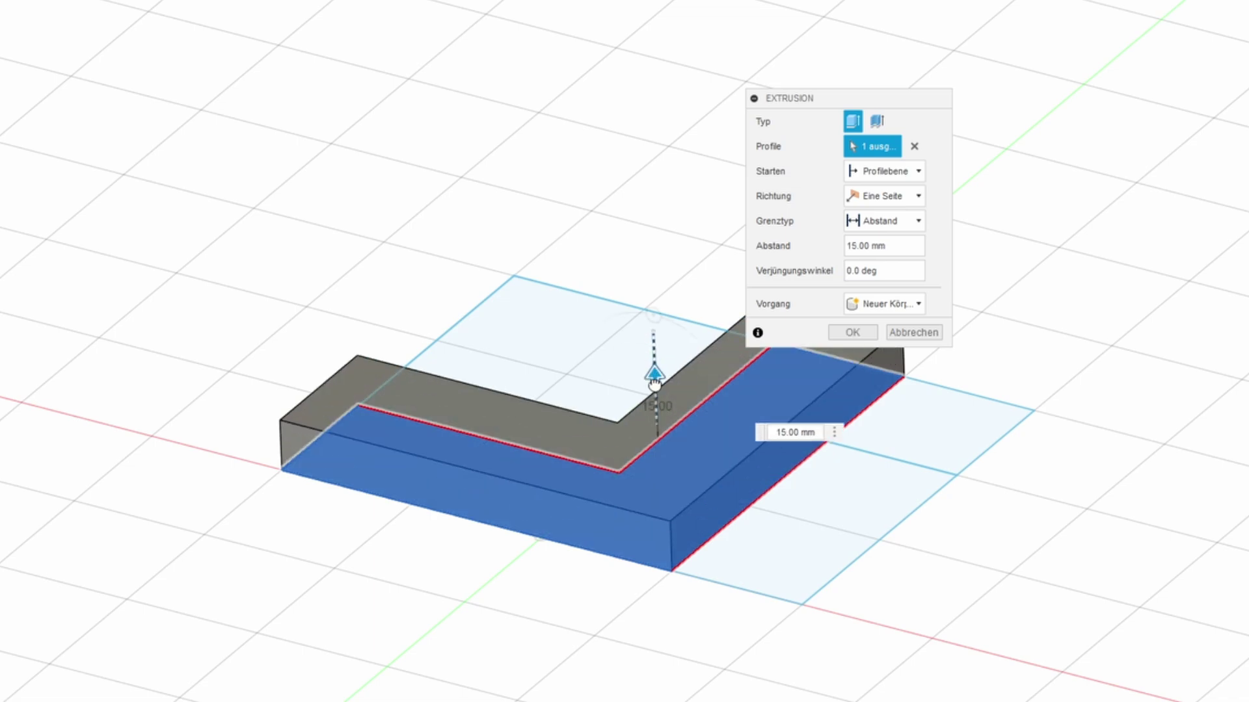
type("4")
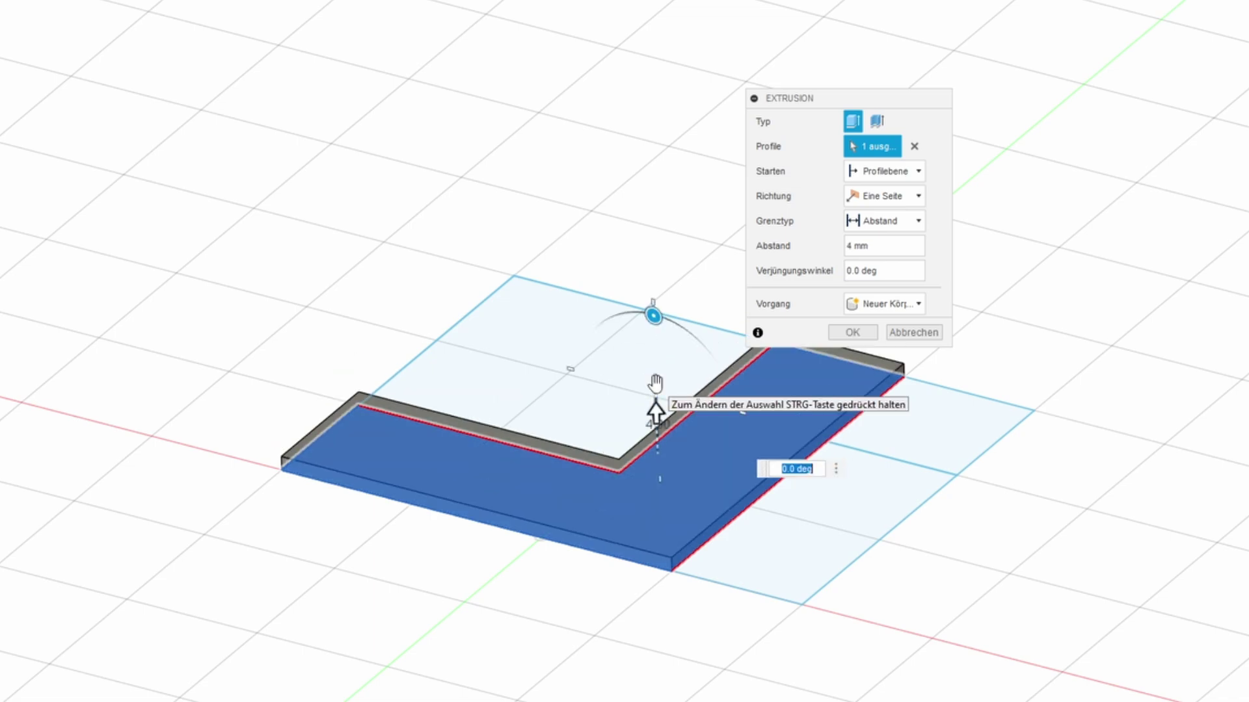
key("Tab")
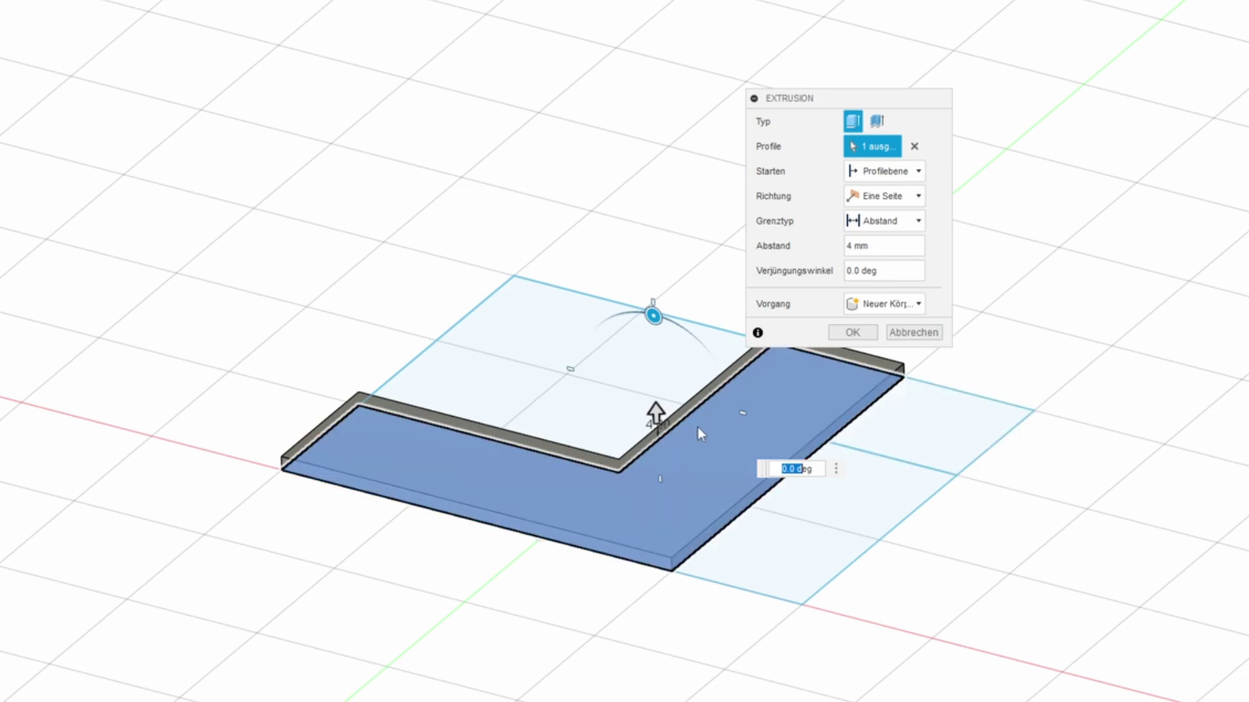
left_click_drag(655, 411, 655, 376)
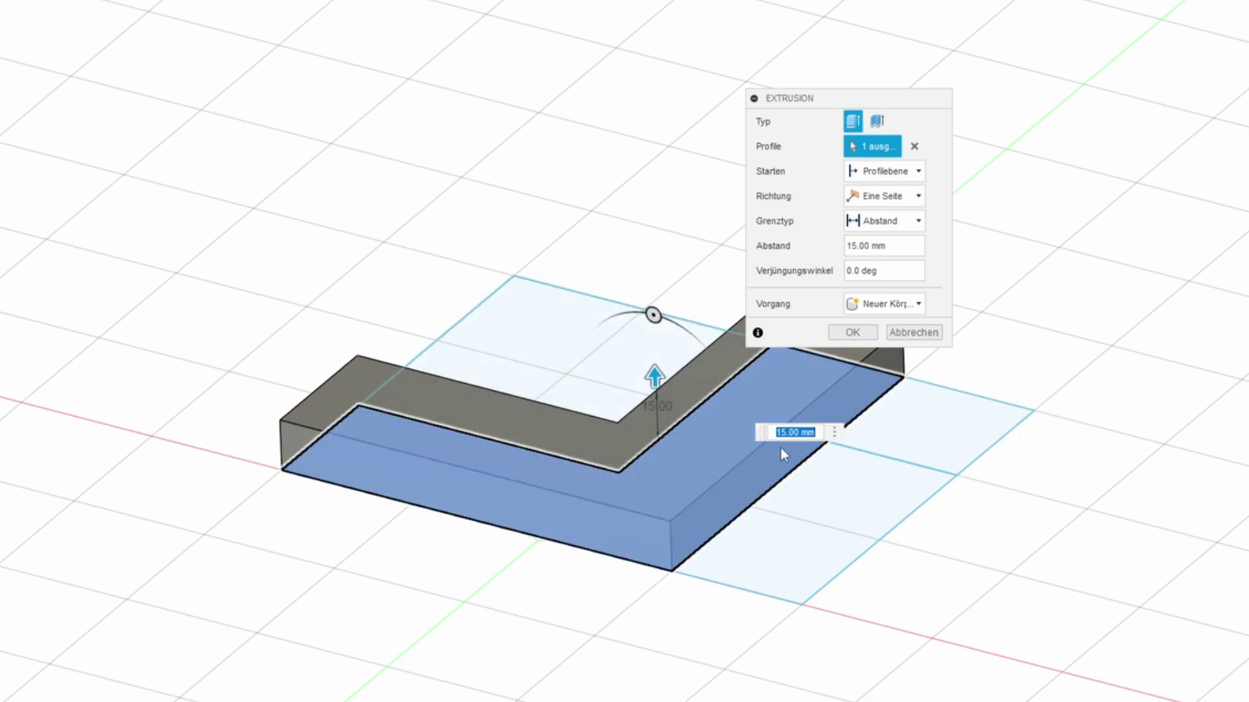
type("40")
key("Tab")
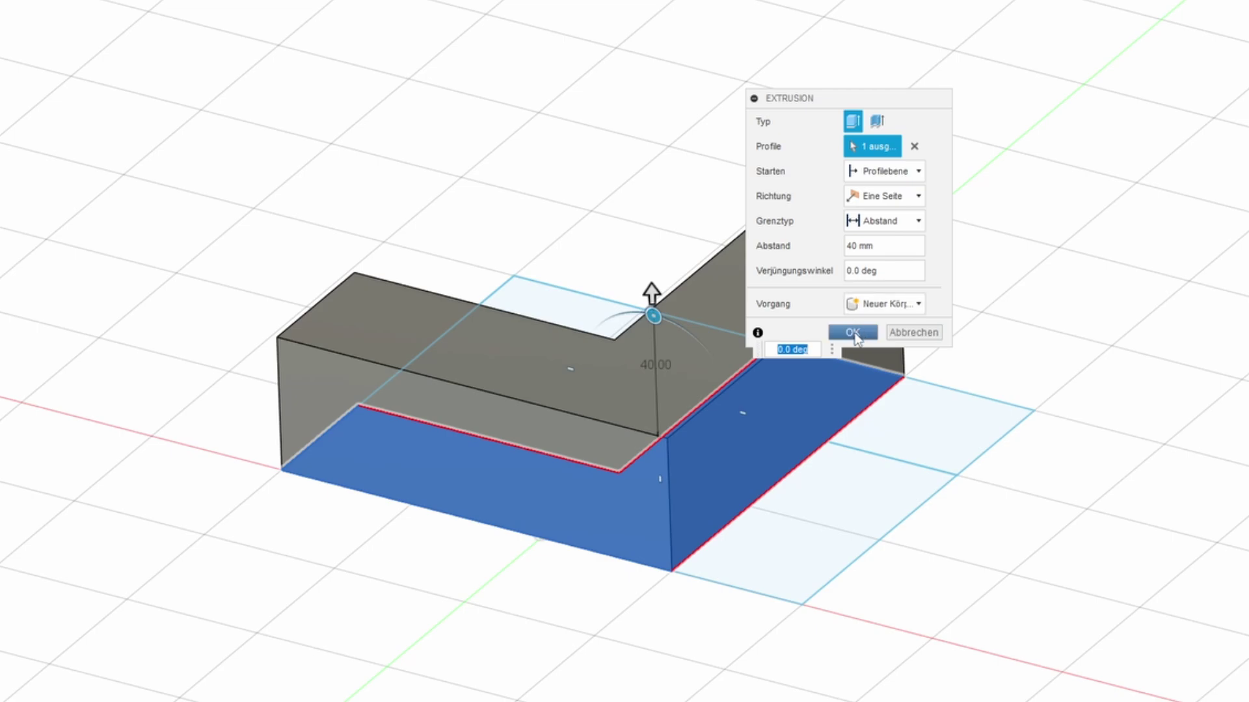
key("Return")
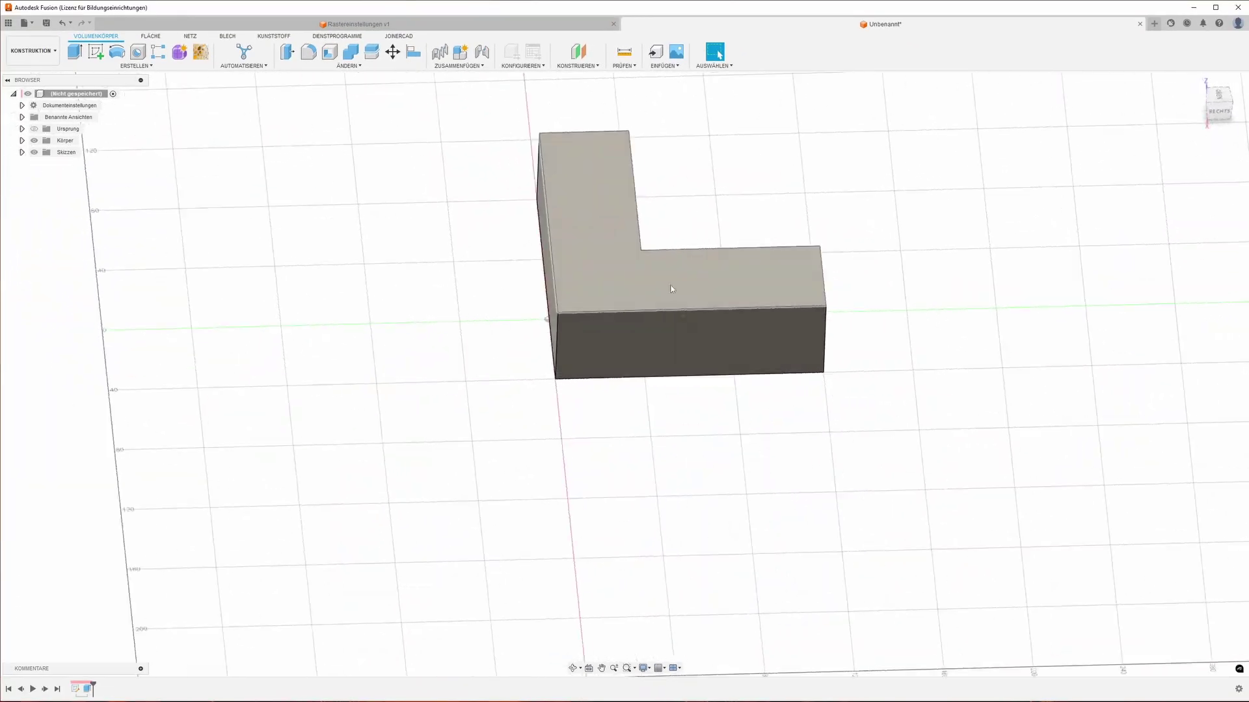
mouse_move(671, 289)
middle_mouse_down("shift")
mouse_move(689, 284)
mouse_move(491, 266)
middle_mouse_up("shift")
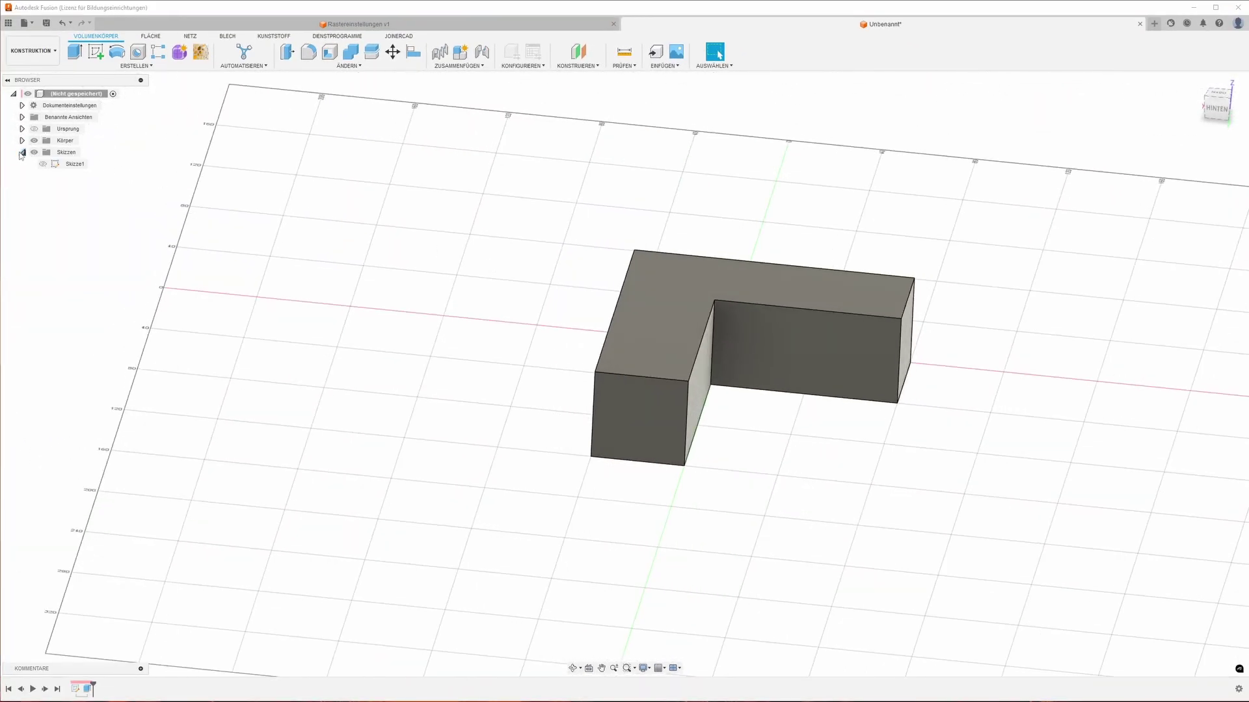
Step: Show the sketch again and start a repeated extrusion of the inner rectangle profile
left_click(22, 152)
mouse_move(572, 306)
middle_mouse_down("shift")
mouse_move(600, 314)
mouse_move(707, 437)
middle_mouse_up("shift")
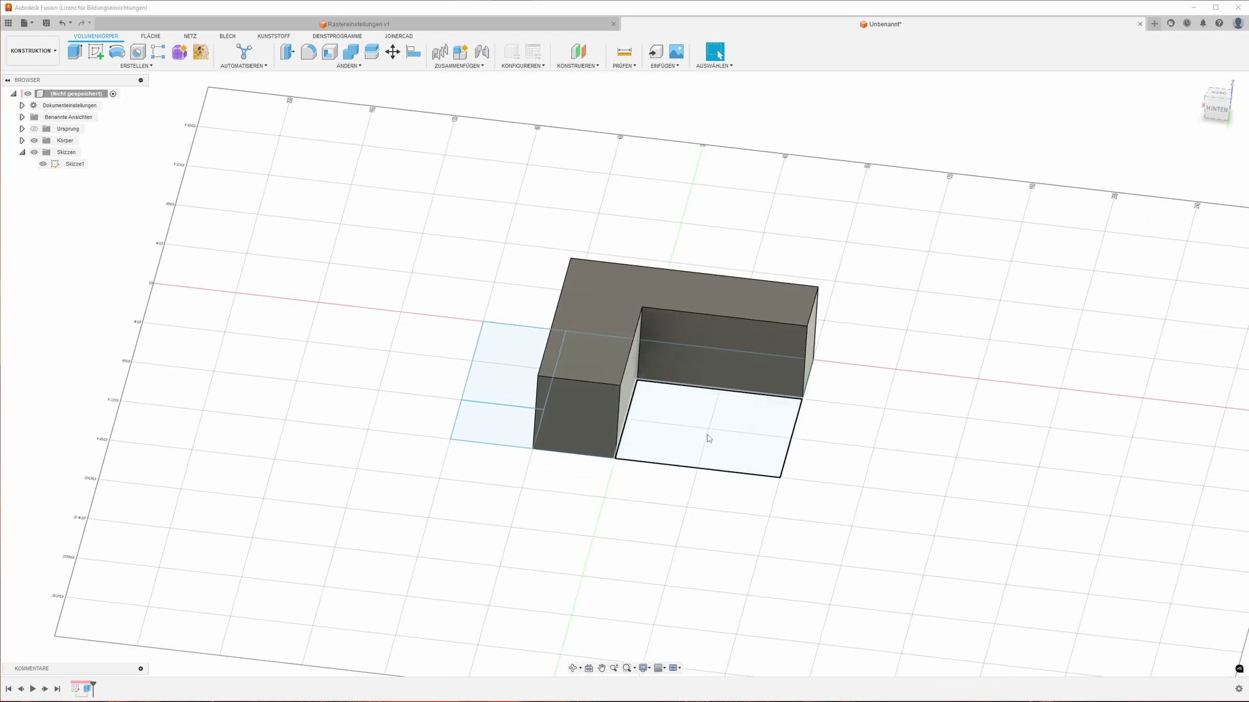
right_click(663, 491)
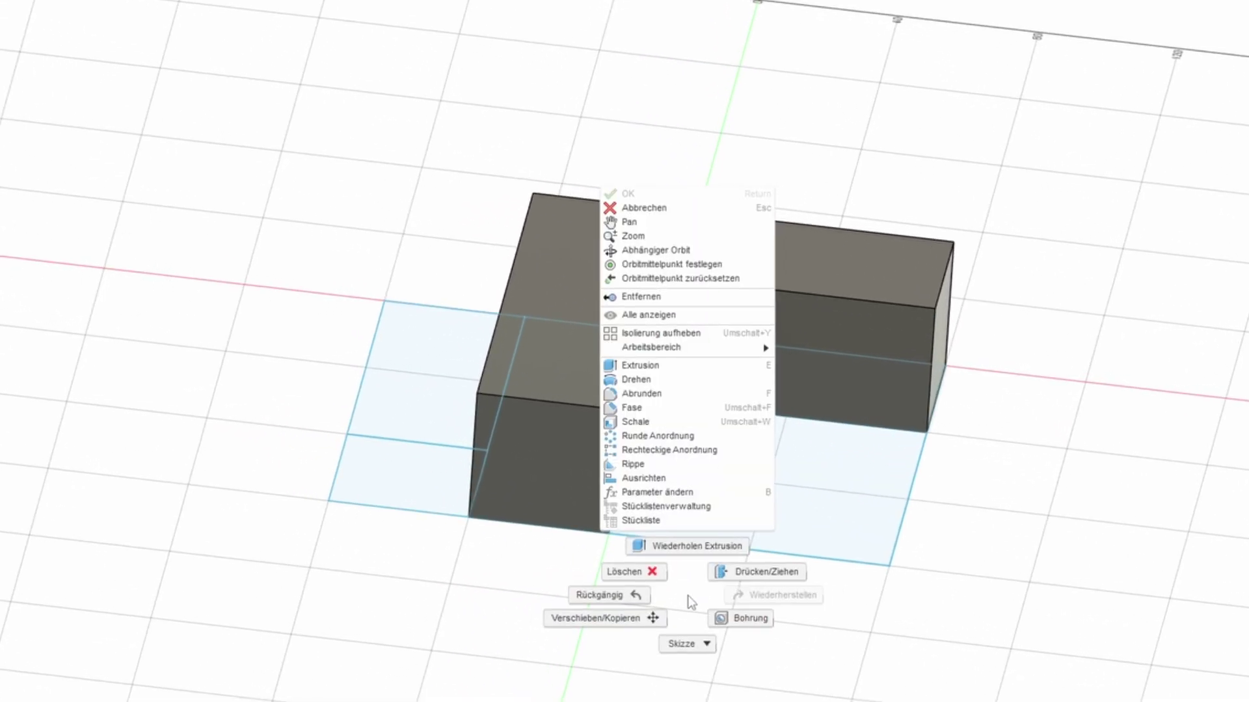
left_click(706, 549)
left_click(750, 486)
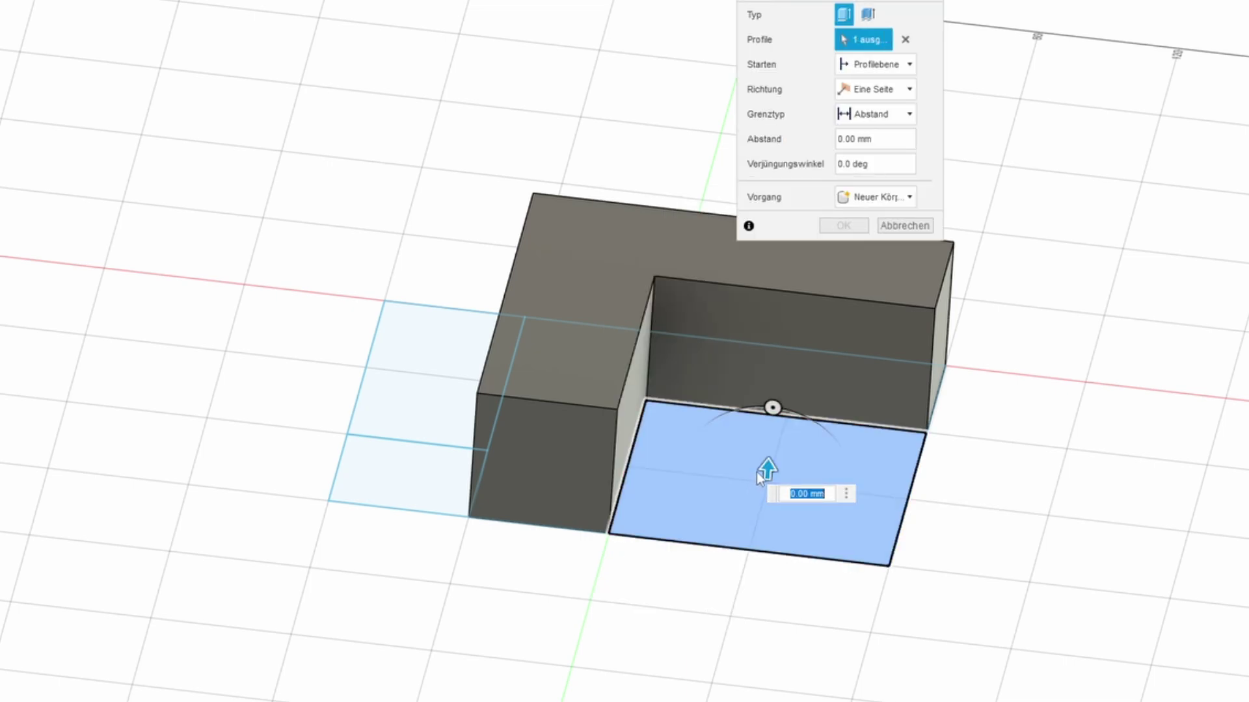
left_click_drag(767, 467, 770, 407)
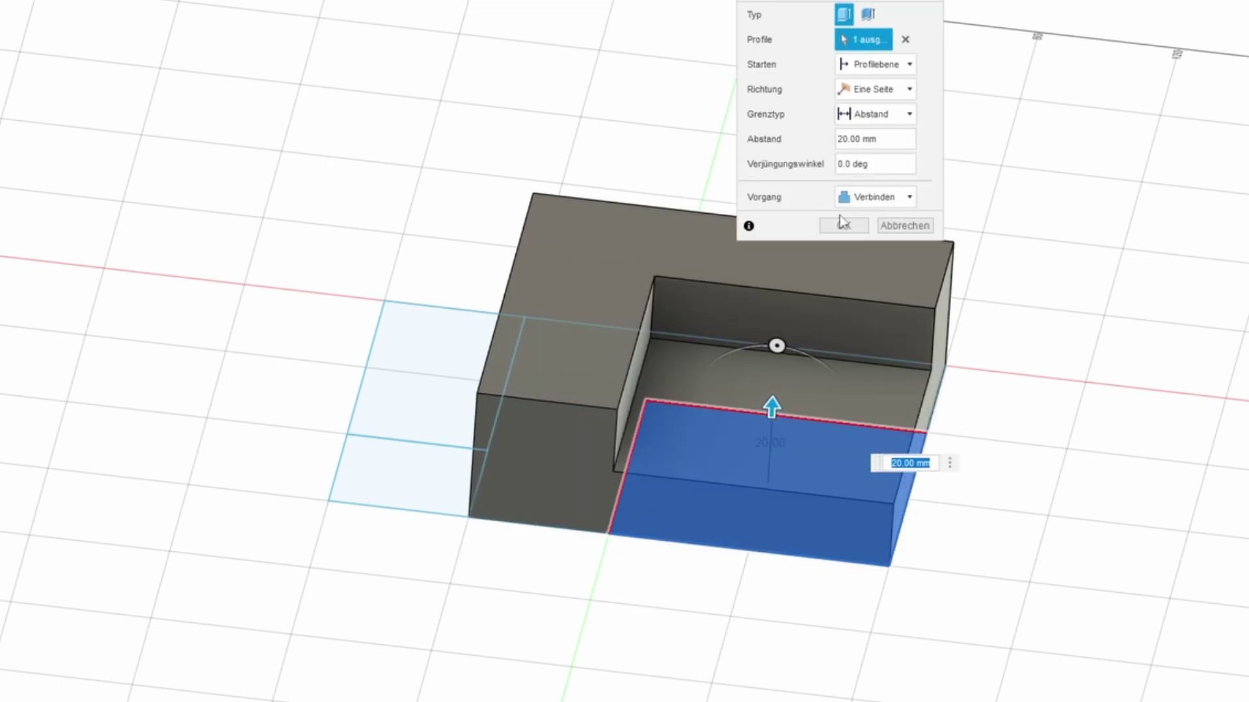
Step: Make it a New Body 40 mm tall, add the back-left square, and commit
left_click(879, 207)
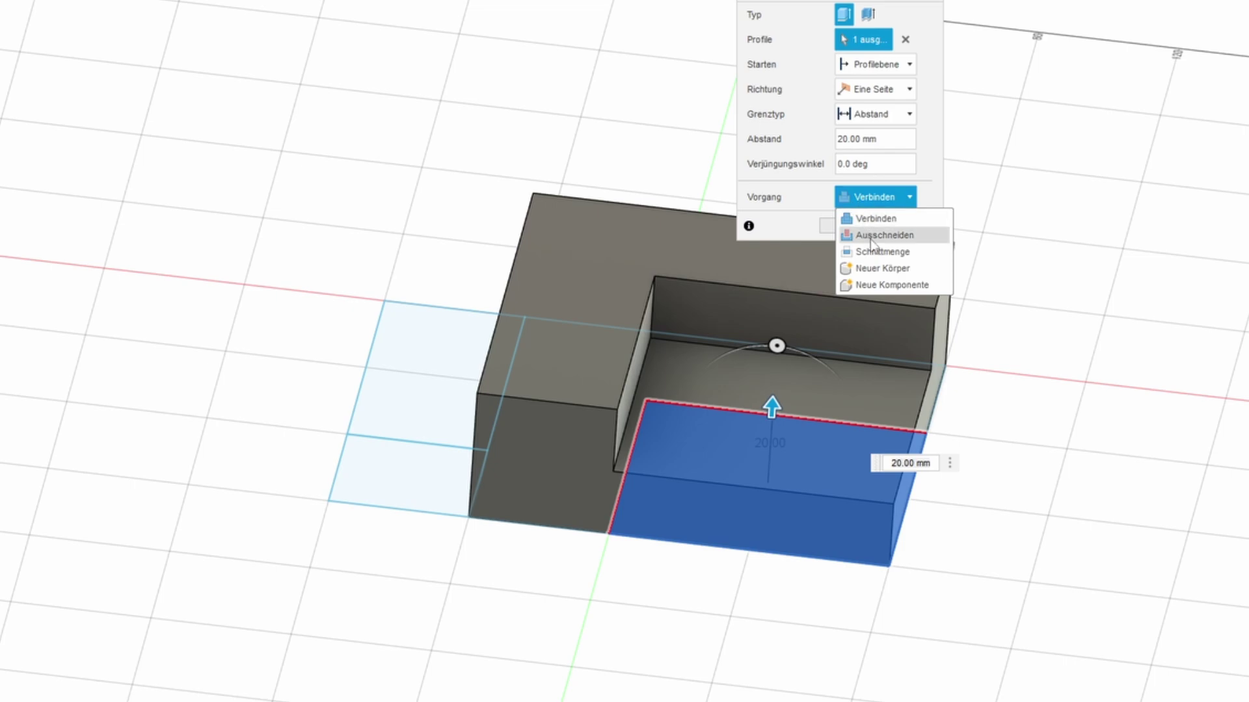
left_click(875, 270)
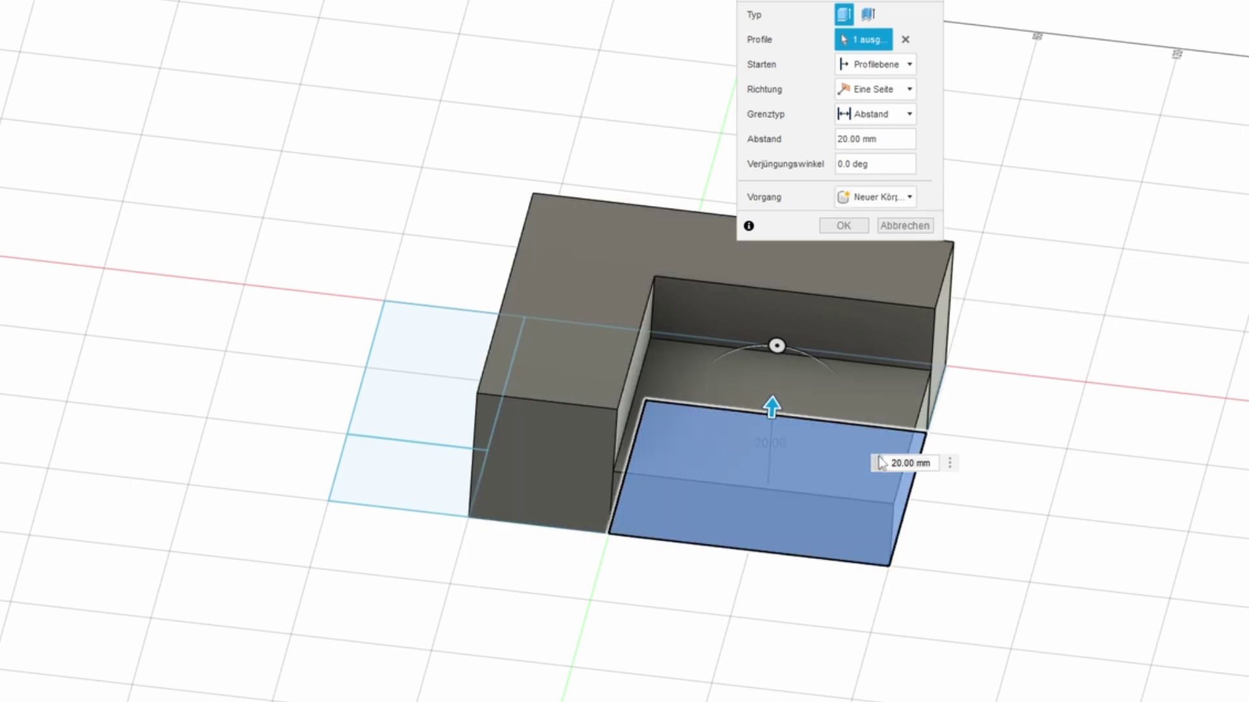
left_click(782, 418)
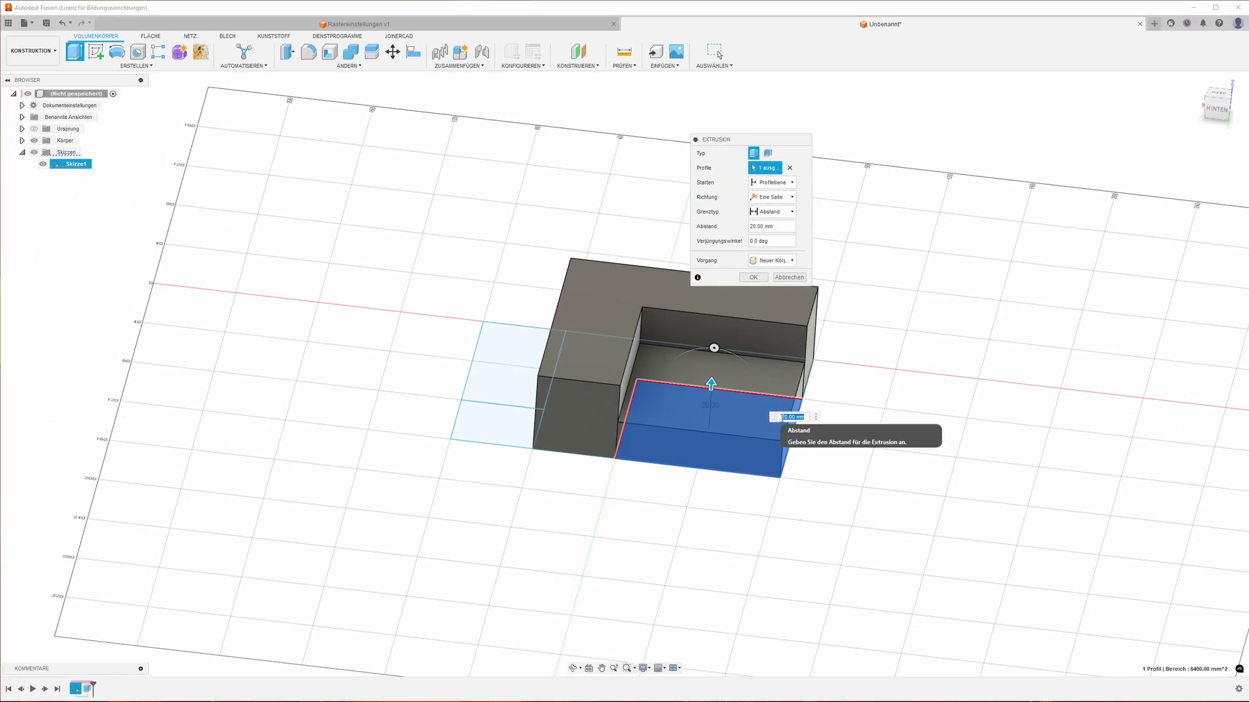
type("40")
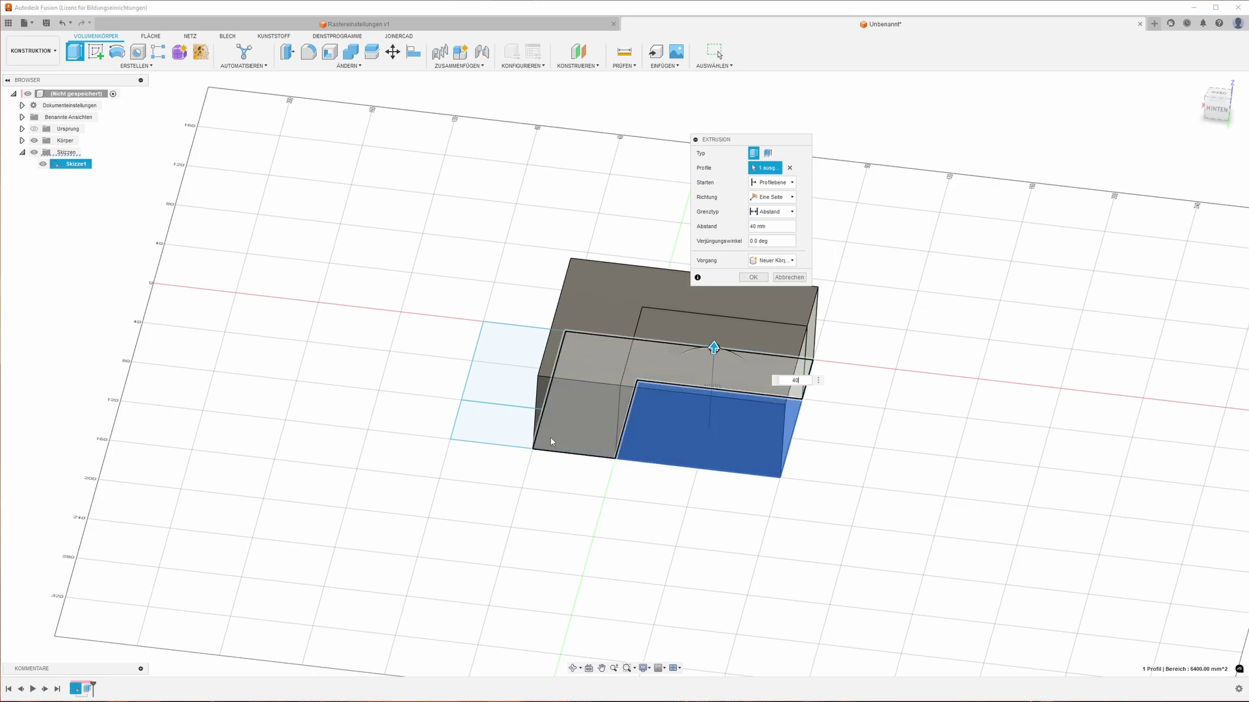
left_click(514, 385)
right_click(513, 385)
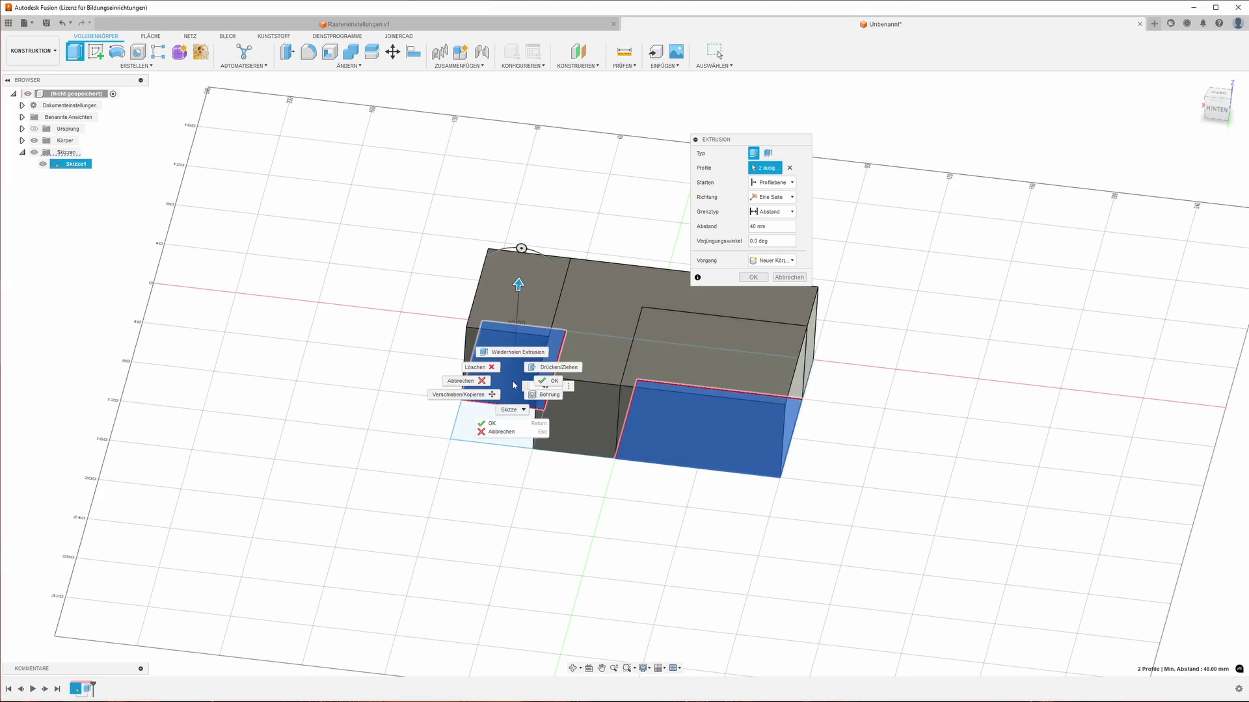
left_click(513, 352)
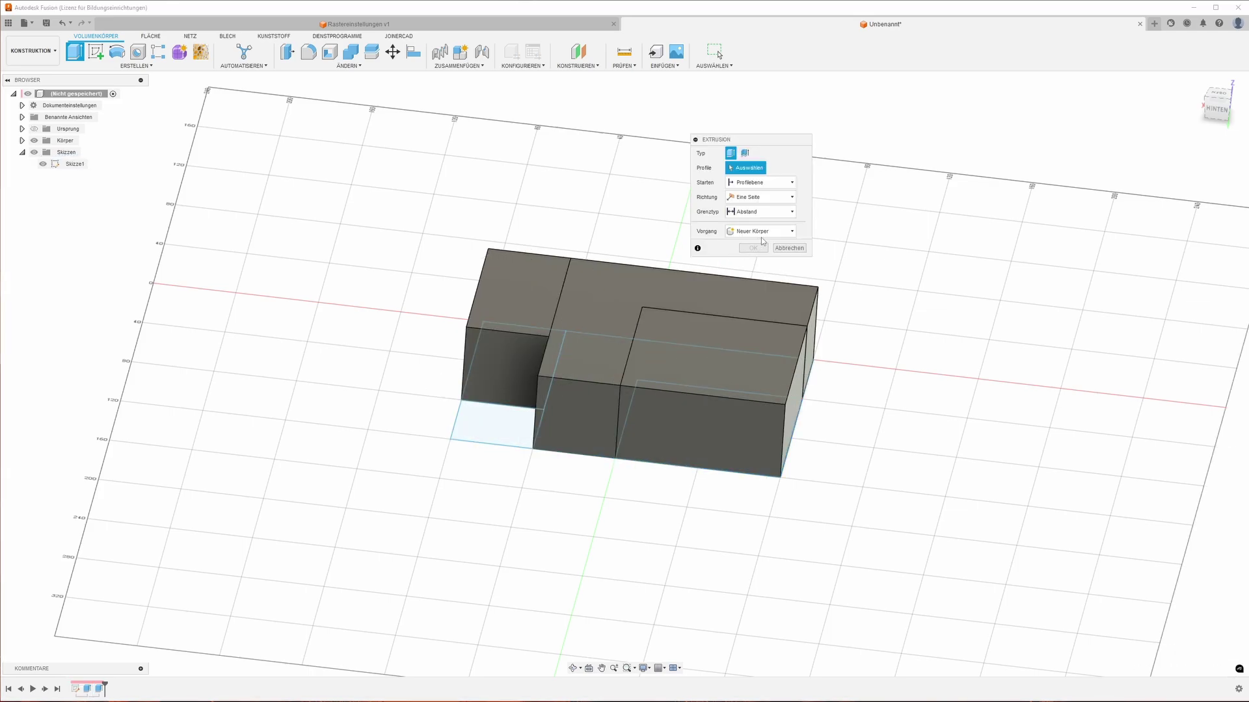
Step: Cancel the leftover empty extrusion
left_click(758, 231)
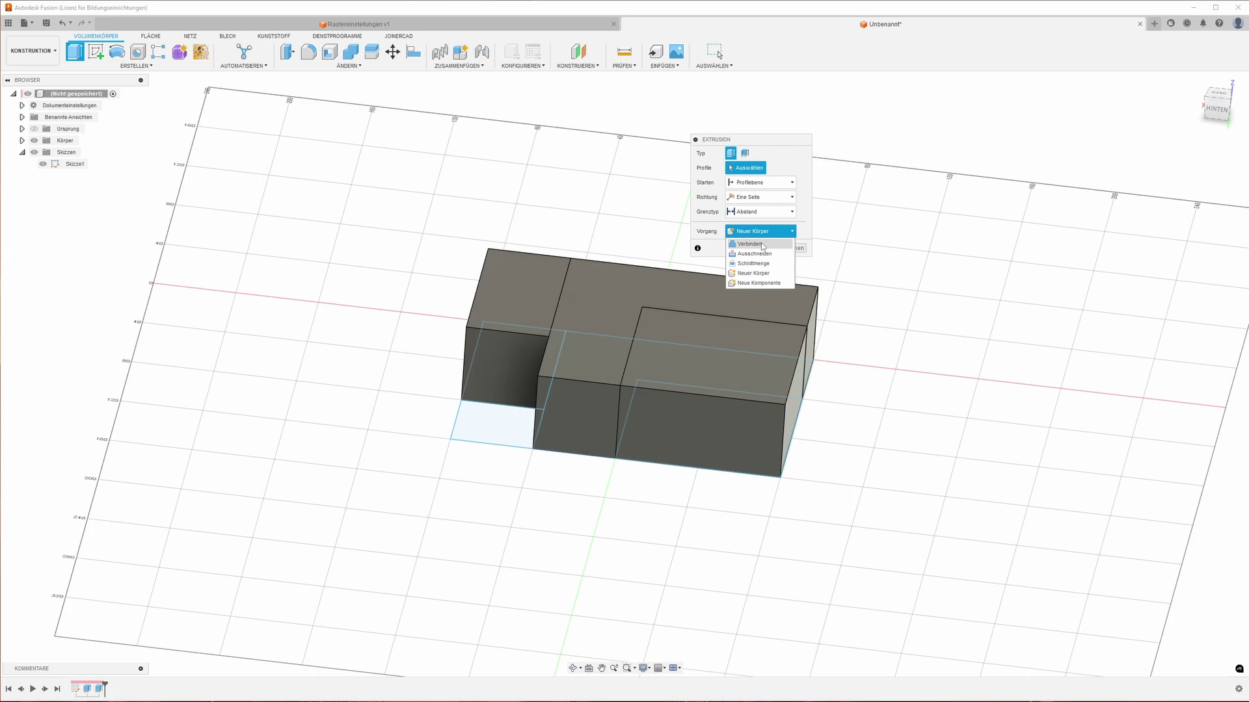
left_click(758, 277)
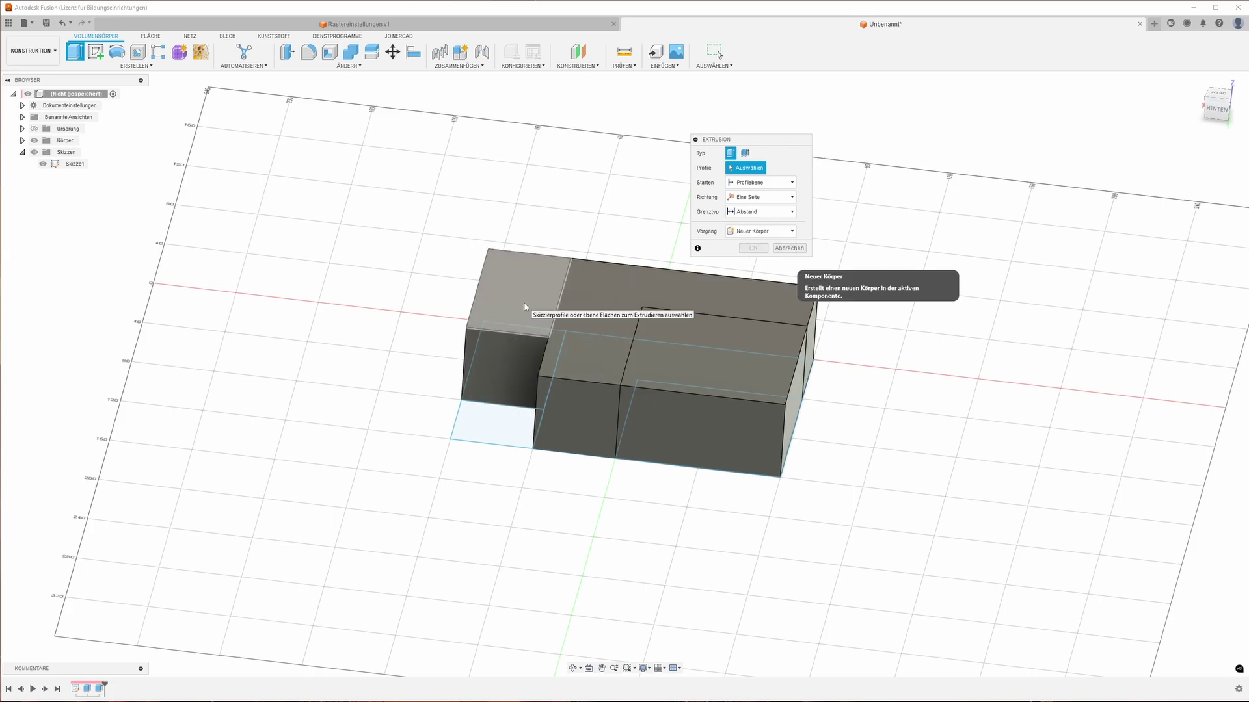
left_click(776, 250)
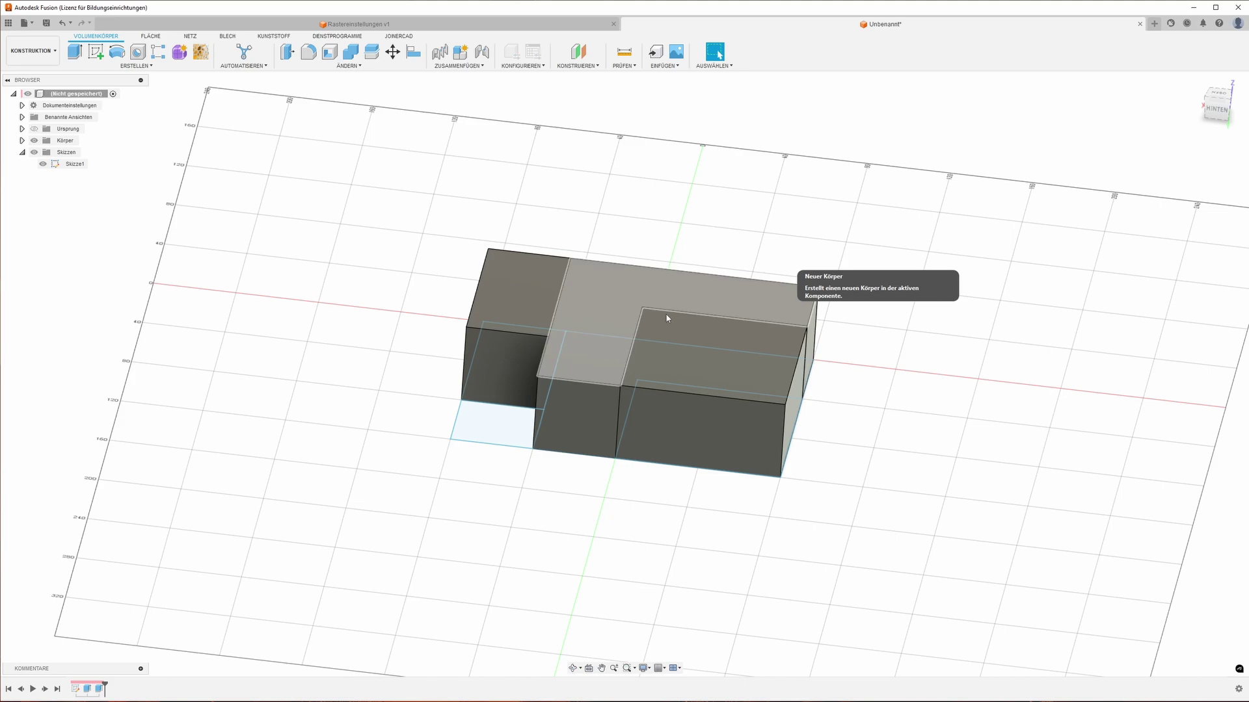
Step: Extrude the small front-left square 20 mm as a new body
left_click(491, 431)
right_click(491, 430)
left_click(500, 402)
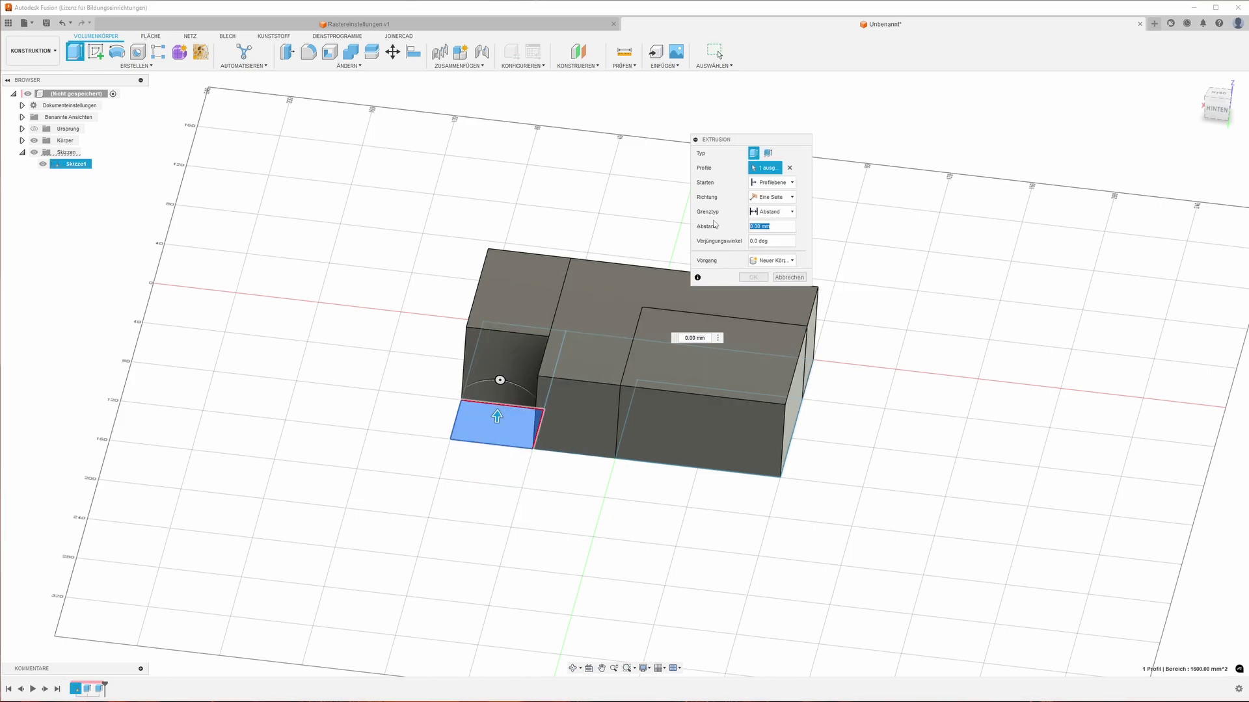
type("0")
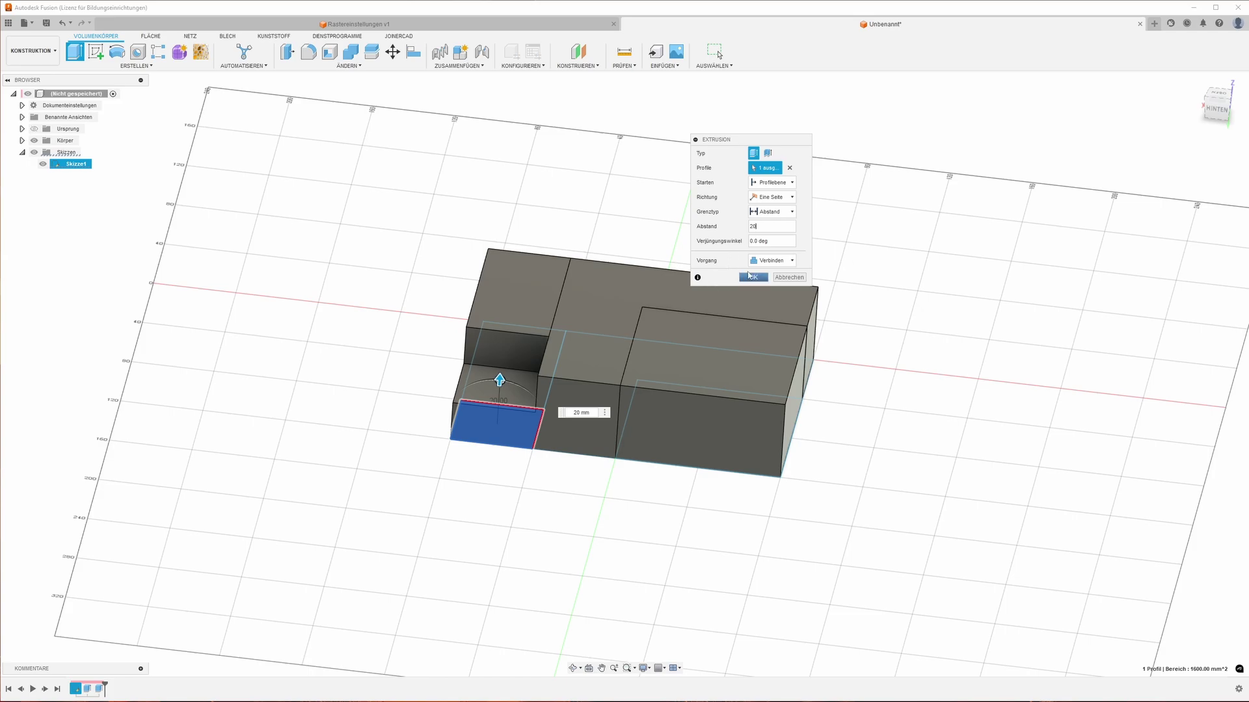
left_click(771, 261)
left_click(773, 303)
left_click(754, 279)
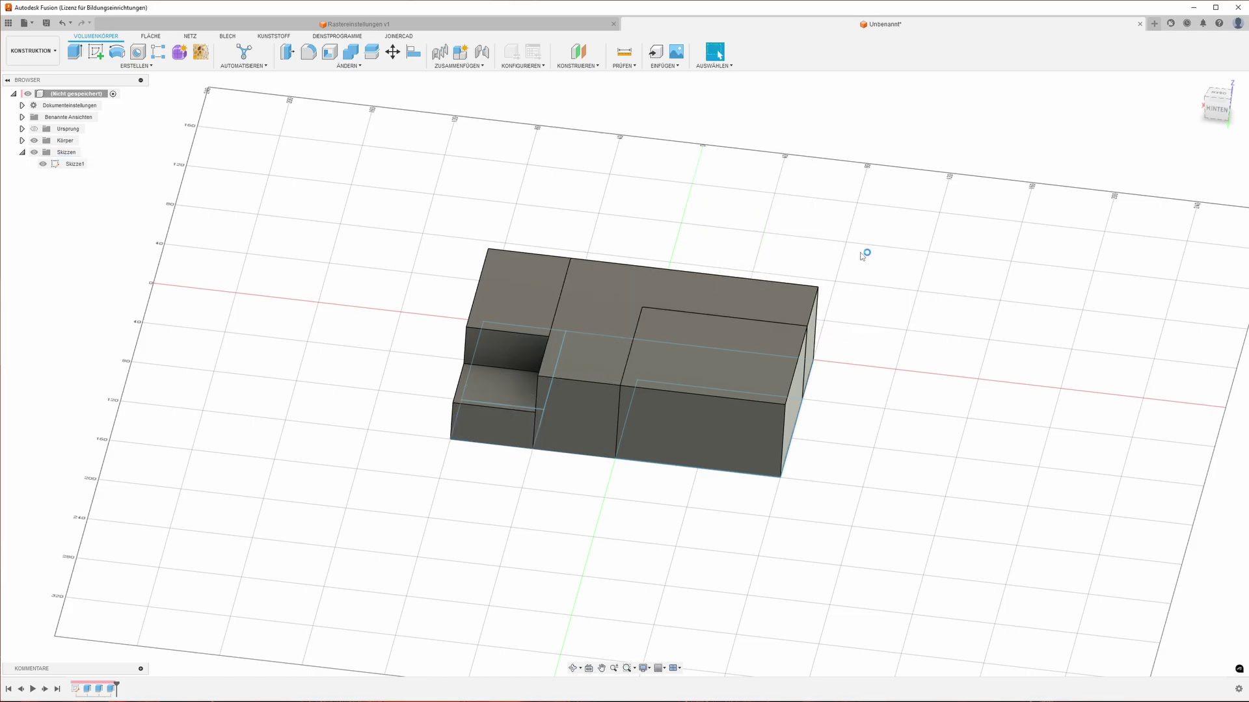
Step: Apply ABS green, yellow, cyan and pink to the L body, right box, back-left block and front block
key("a")
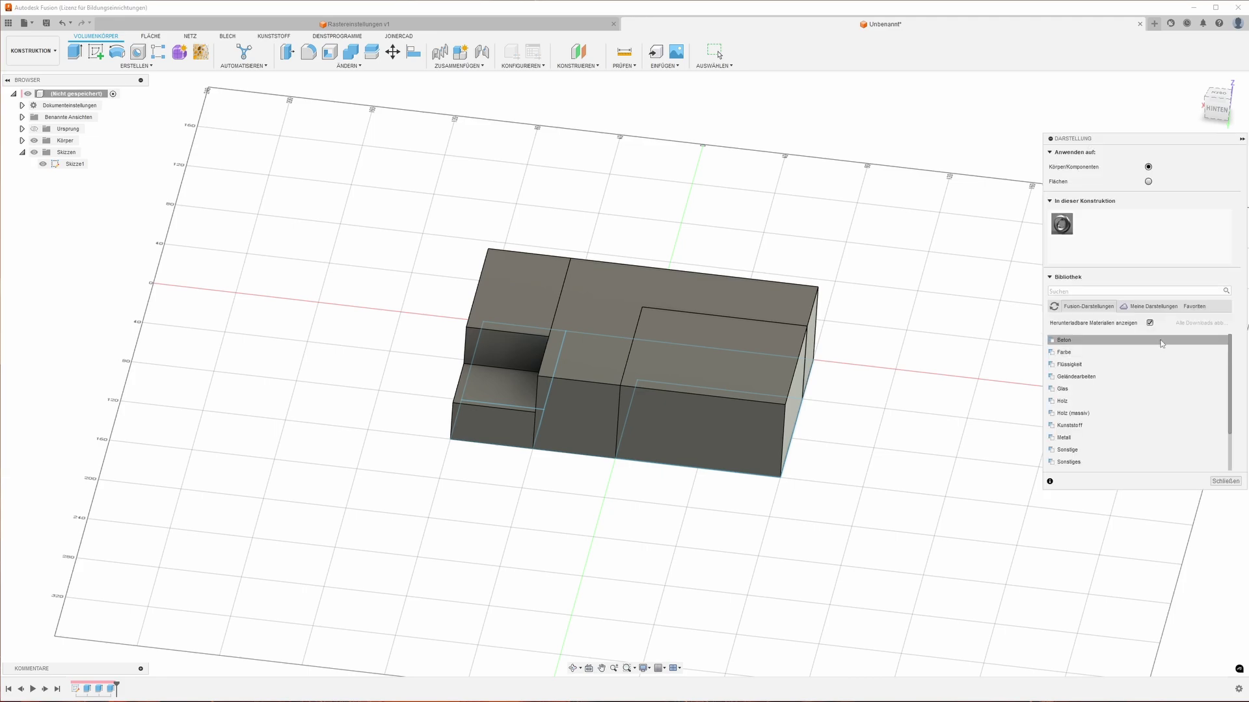
left_click(1207, 307)
left_click_drag(1059, 346, 798, 316)
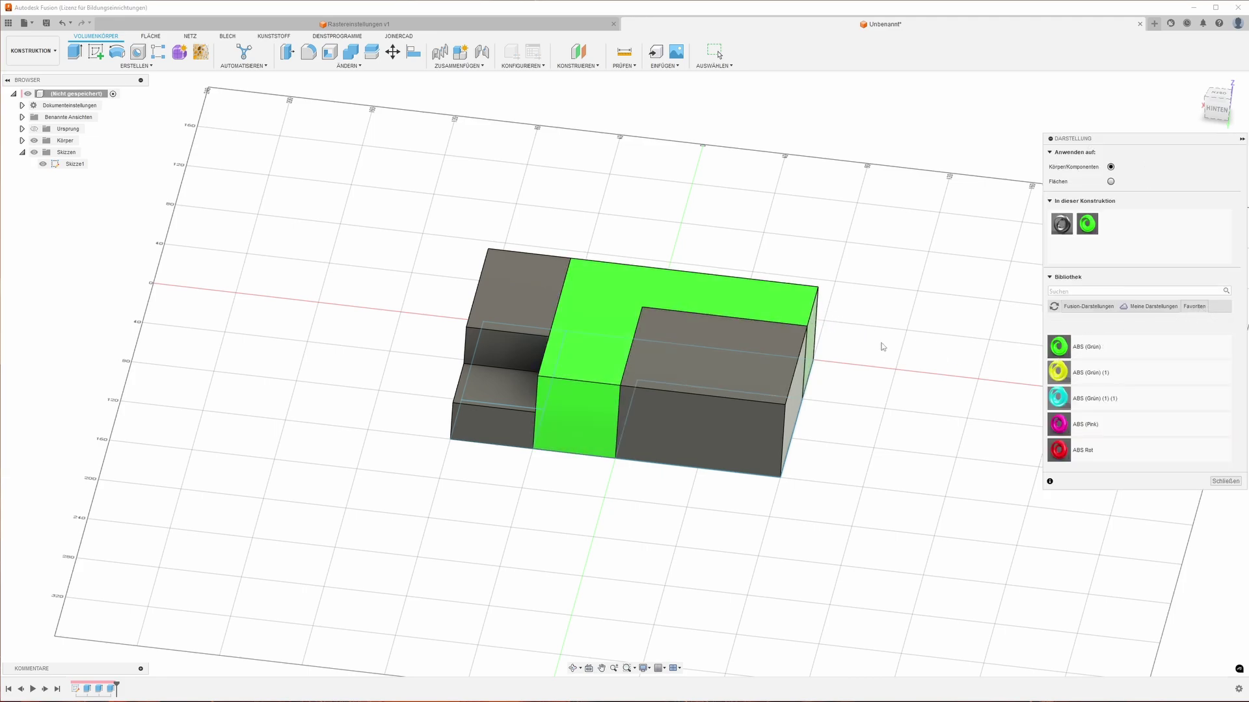
left_click_drag(1093, 369, 715, 398)
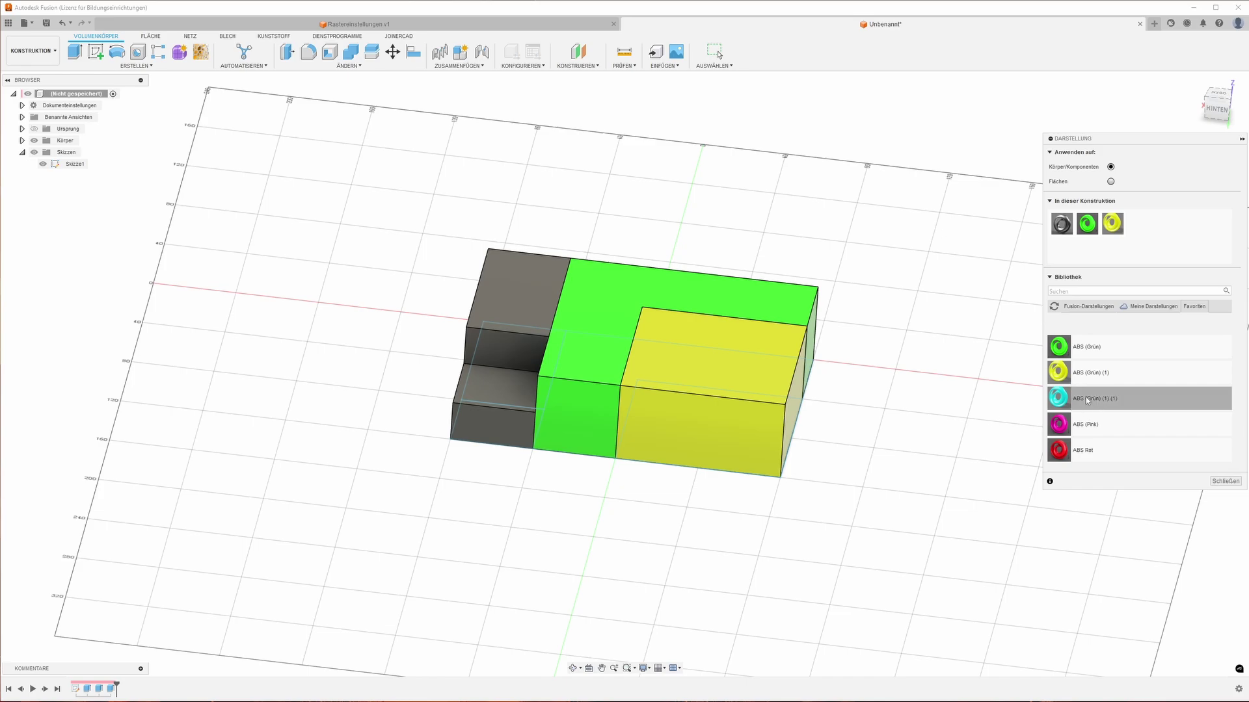
left_click_drag(1087, 399, 521, 293)
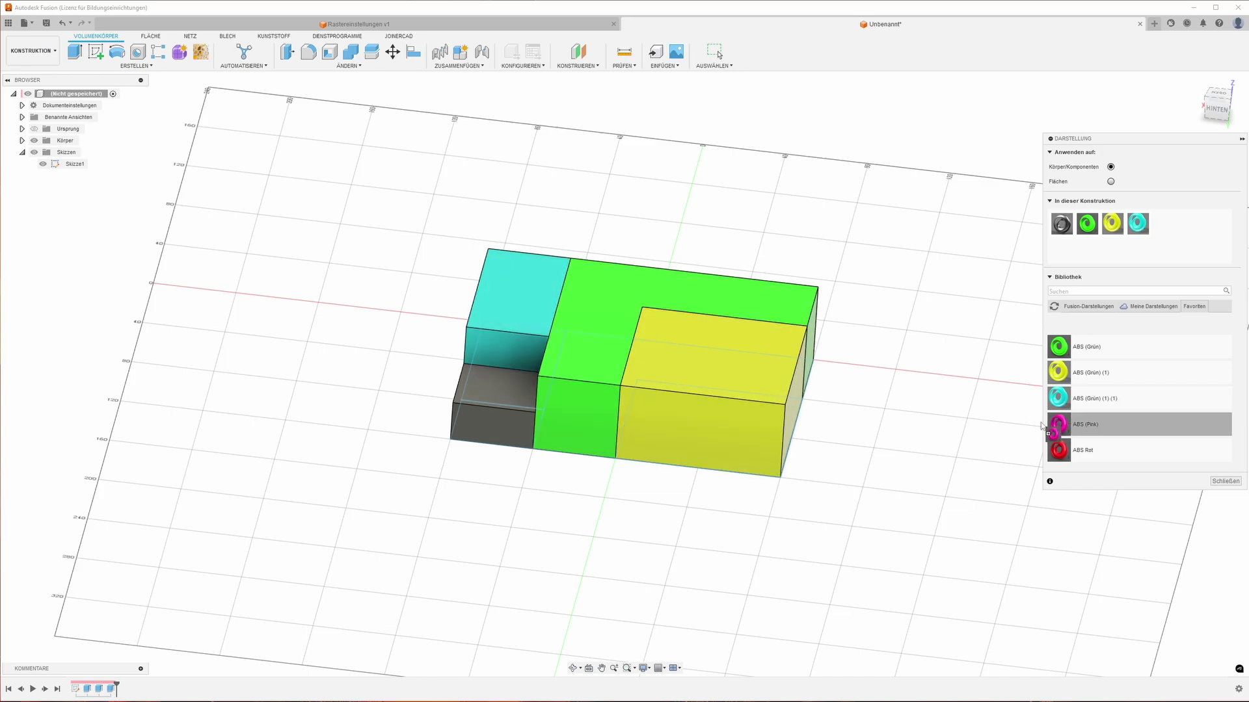
left_click_drag(1042, 426, 496, 394)
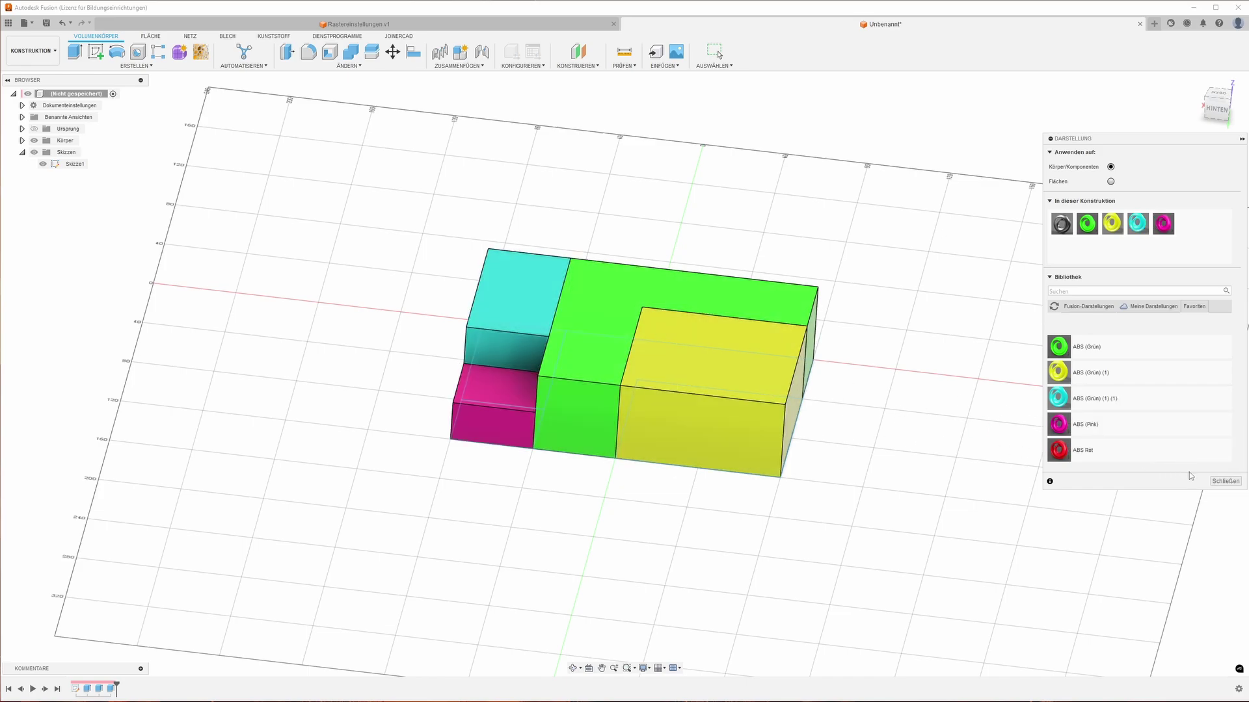
left_click(1225, 481)
scroll(627, 217, "up", 1)
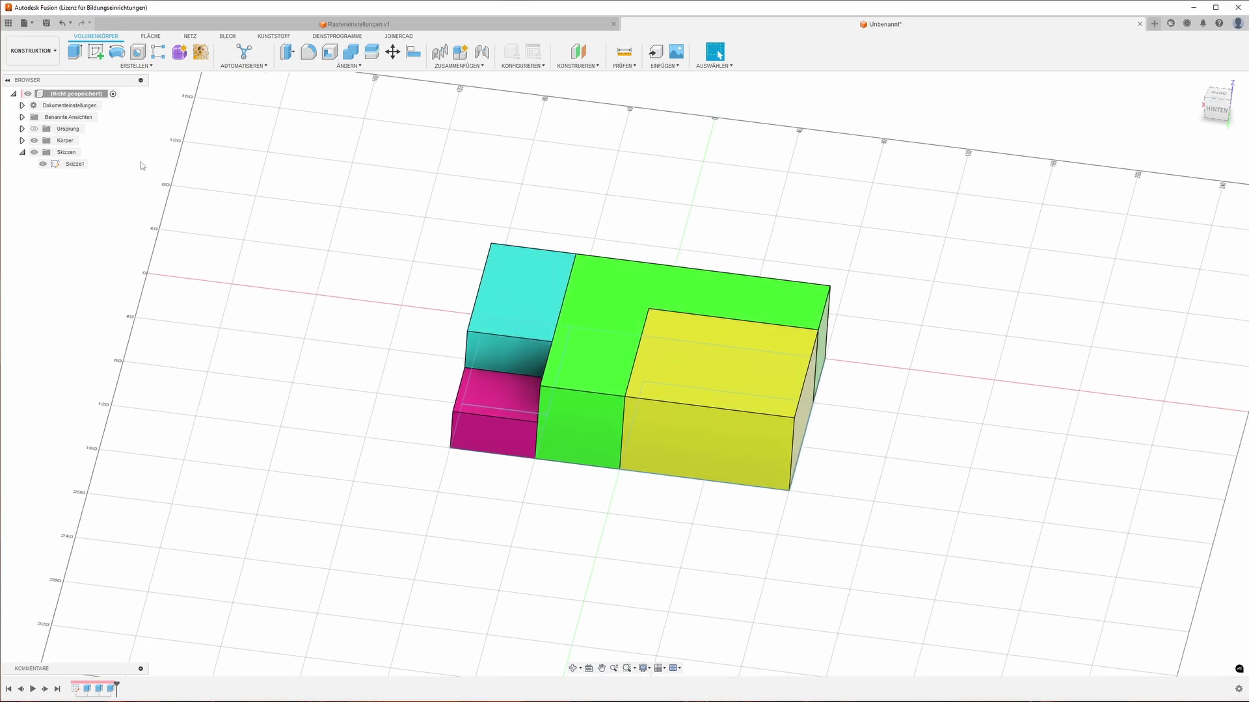
Step: Hide the sketch and shell the green L body and yellow box open at their top faces
left_click(43, 164)
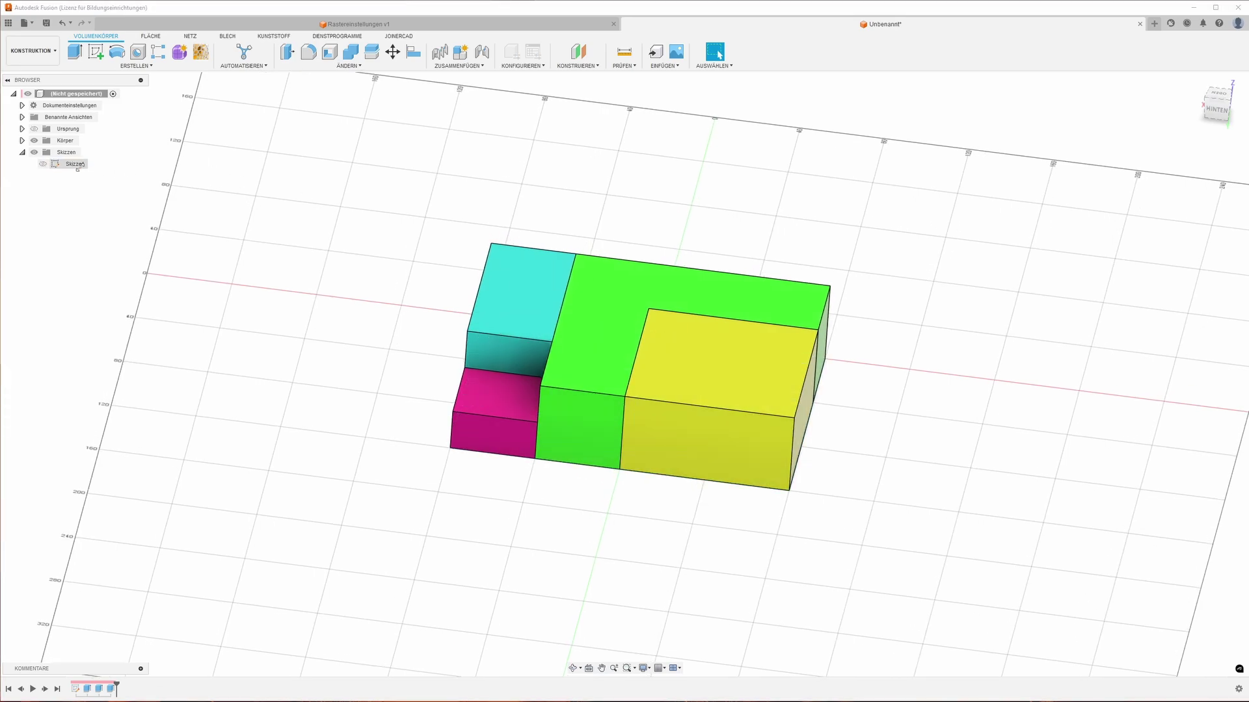
left_click(330, 53)
left_click(672, 343)
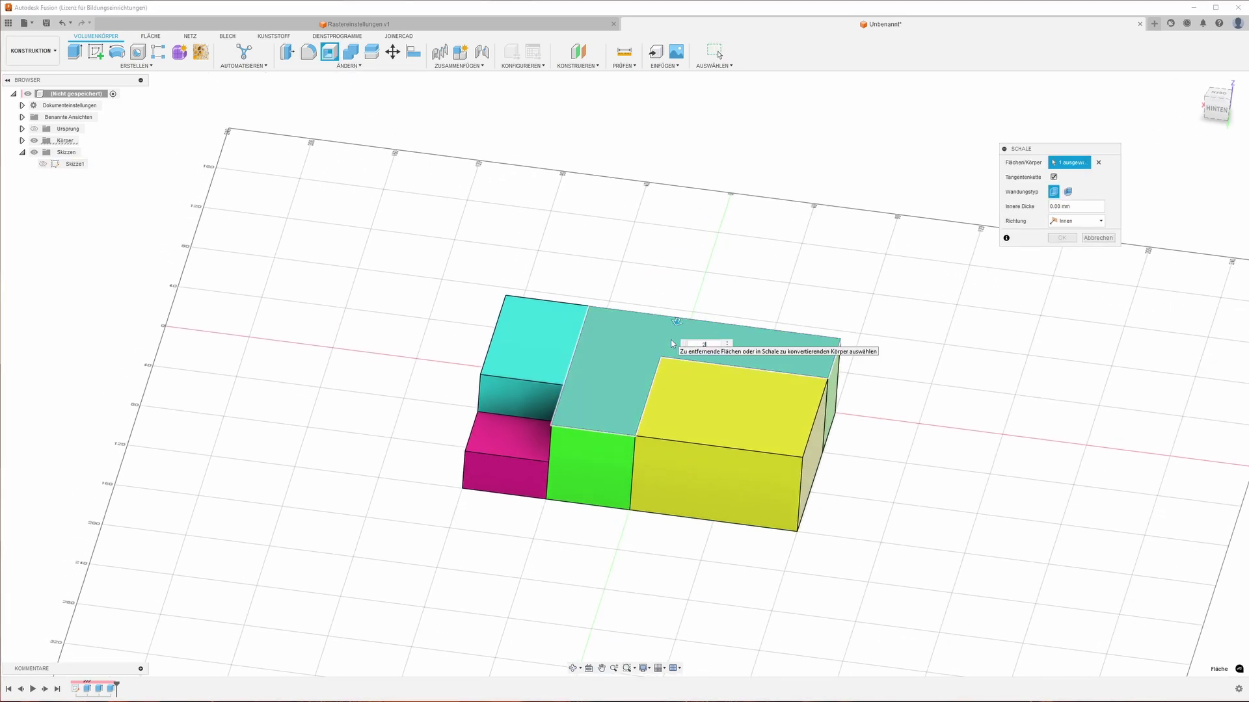
key("Return")
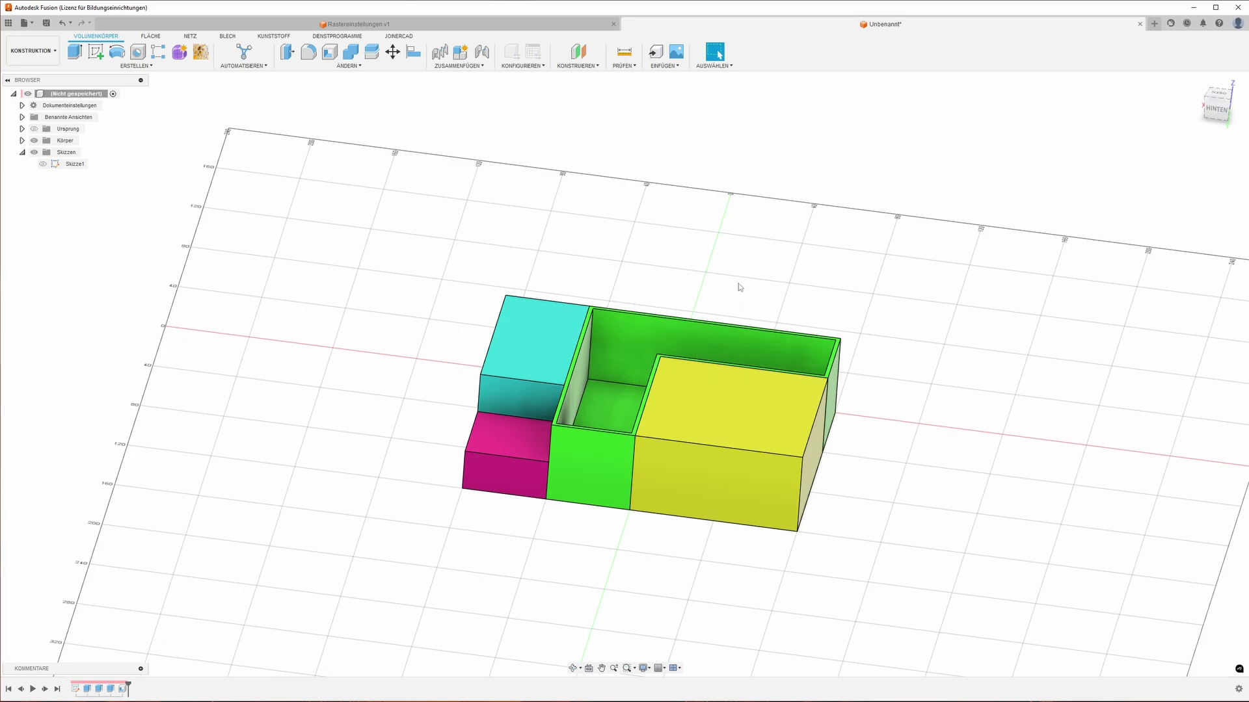
right_click(734, 265)
left_click(731, 242)
left_click(743, 404)
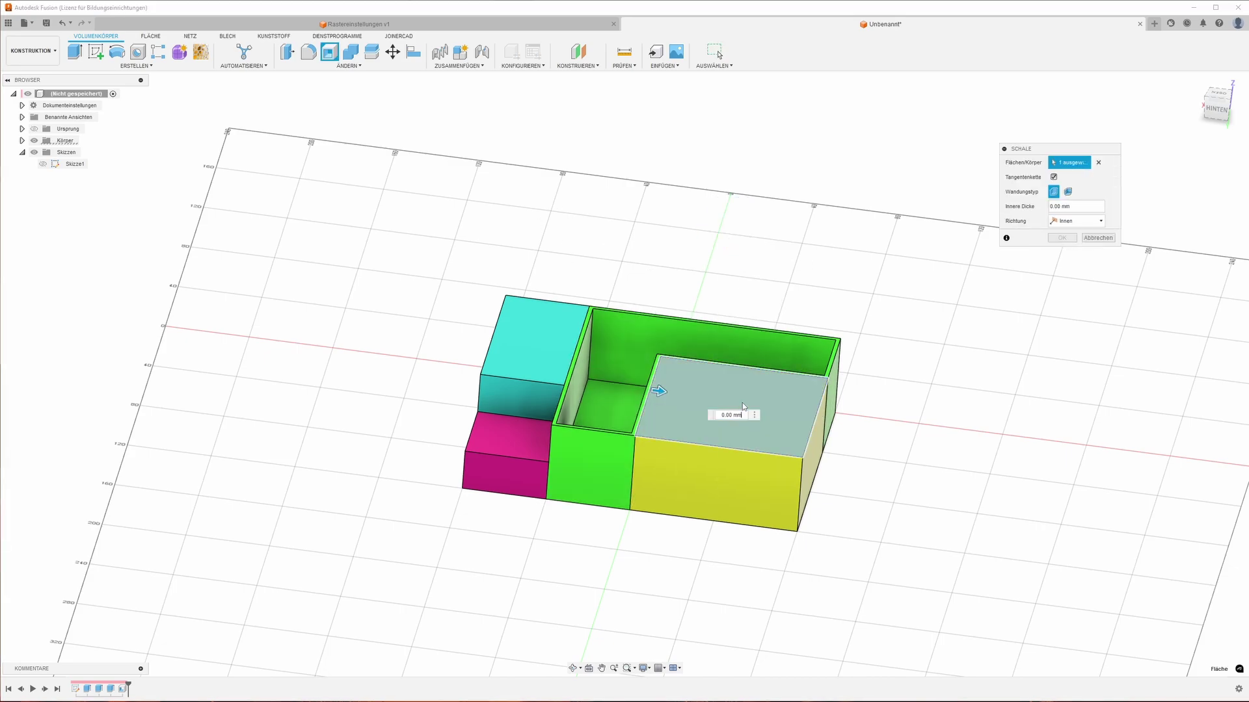
key("Return")
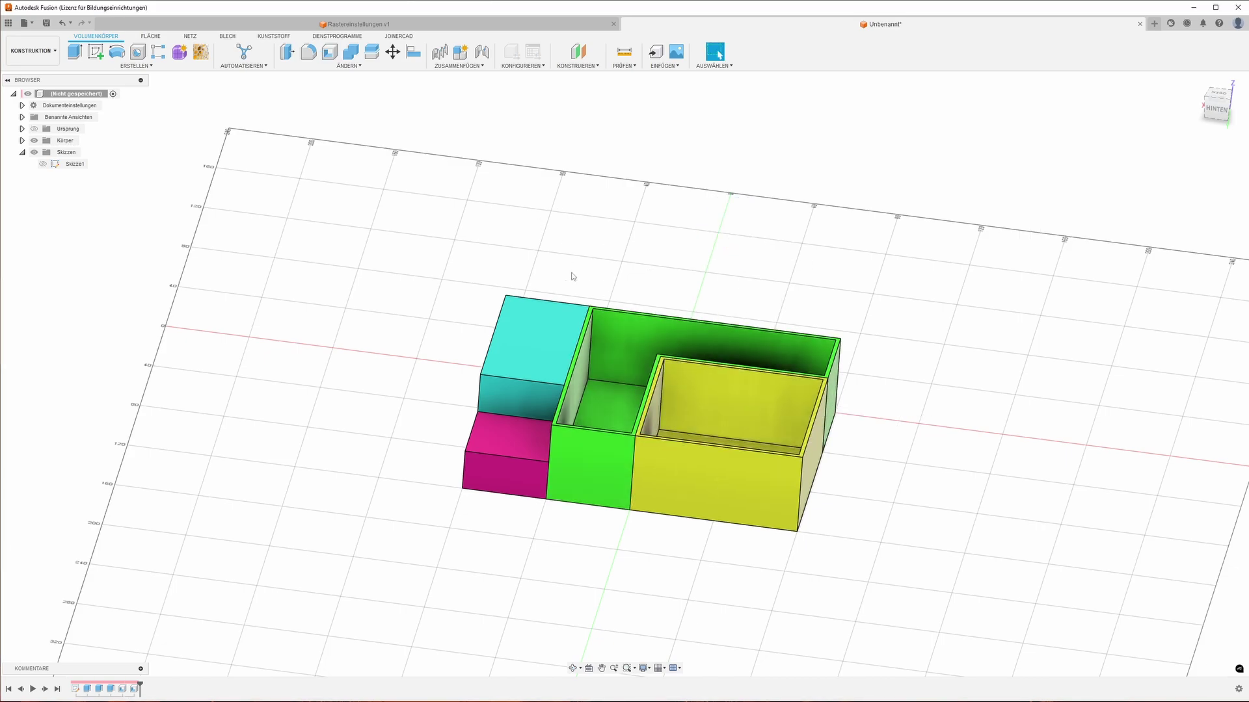
Step: Shell the cyan and pink boxes open at their top faces
right_click(571, 273)
left_click(579, 244)
left_click(547, 314)
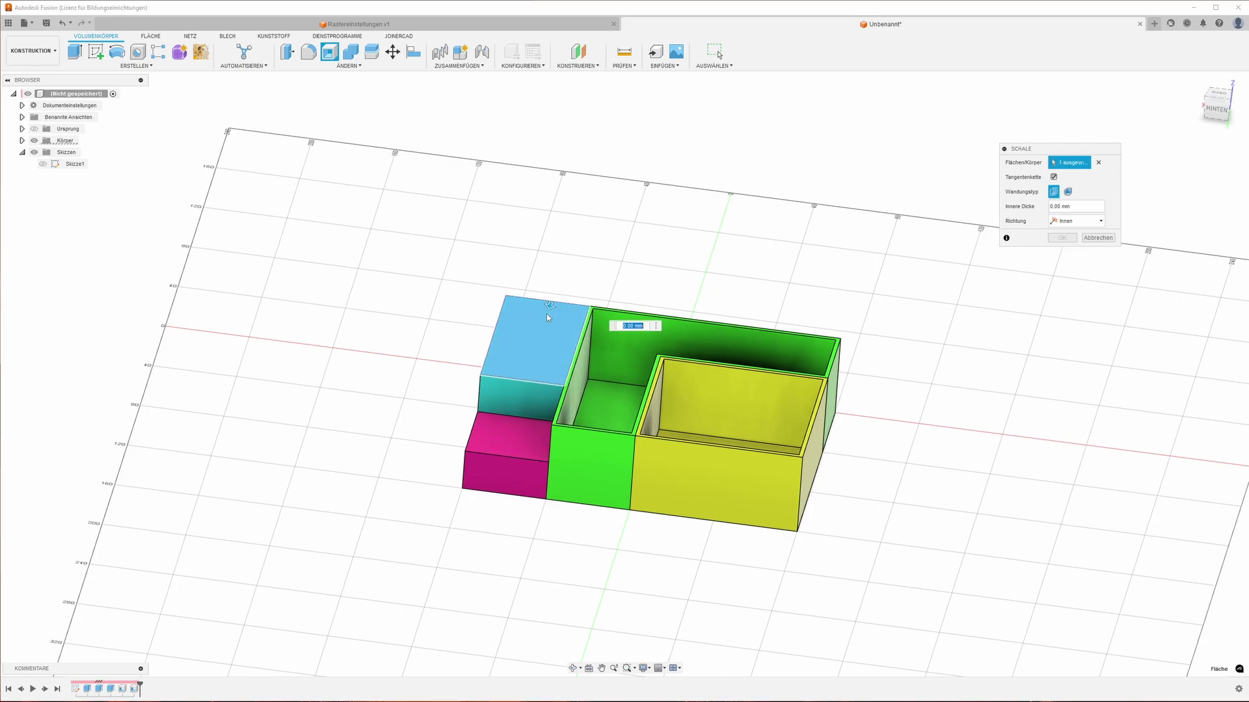
key("Return")
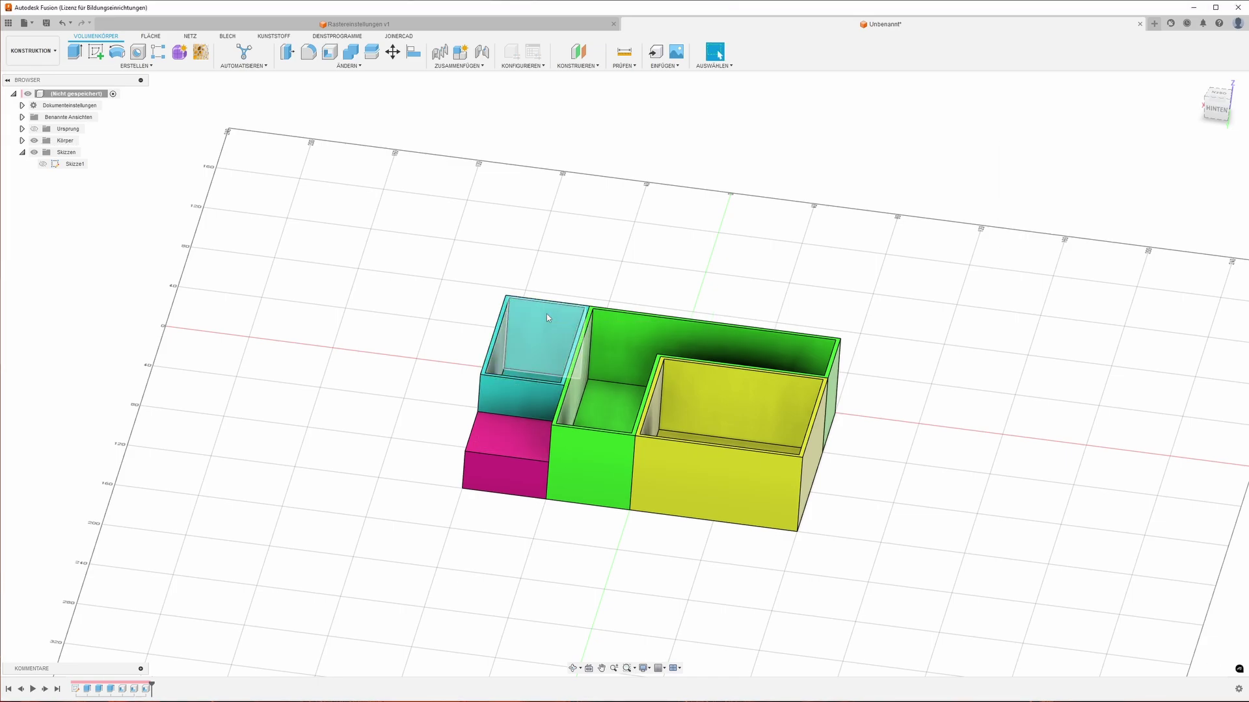
right_click(401, 393)
left_click(424, 380)
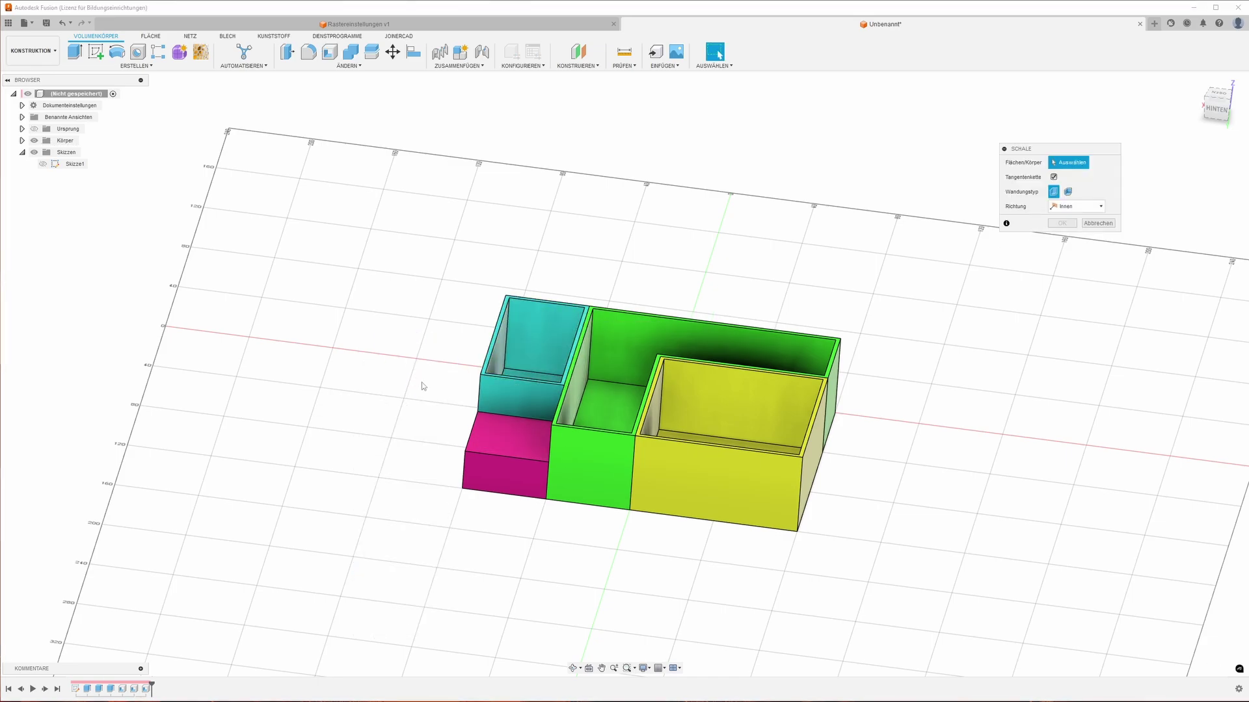
left_click(504, 446)
key("Return")
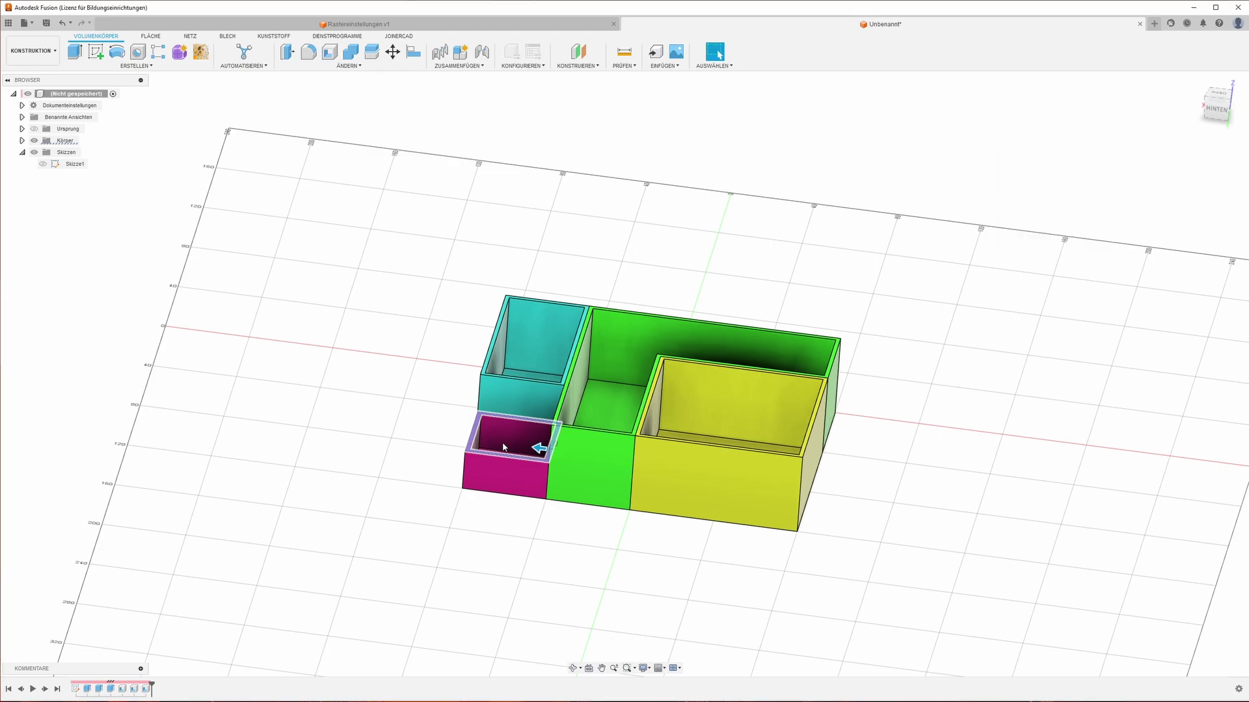
Step: Set fixed snap increments of 40 mm for moves and 90° for rotations
mouse_move(852, 329)
middle_mouse_down("shift")
mouse_move(534, 423)
mouse_move(517, 484)
middle_mouse_up("shift")
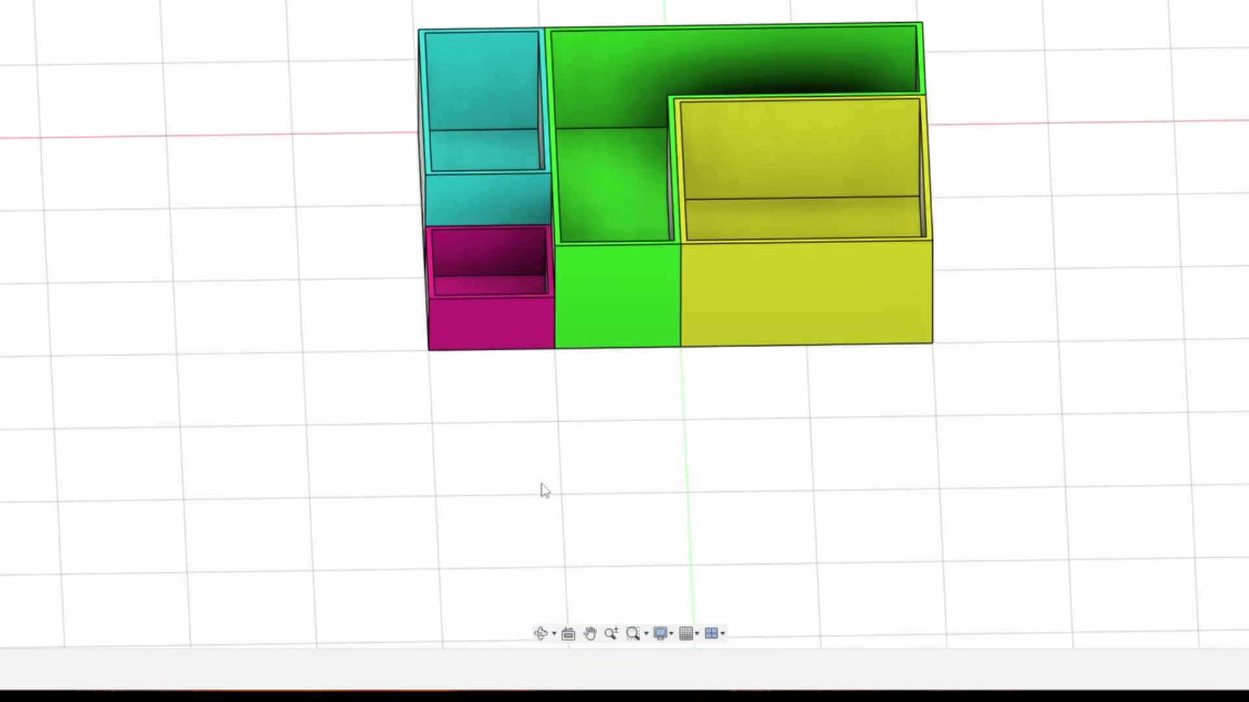
left_click(687, 635)
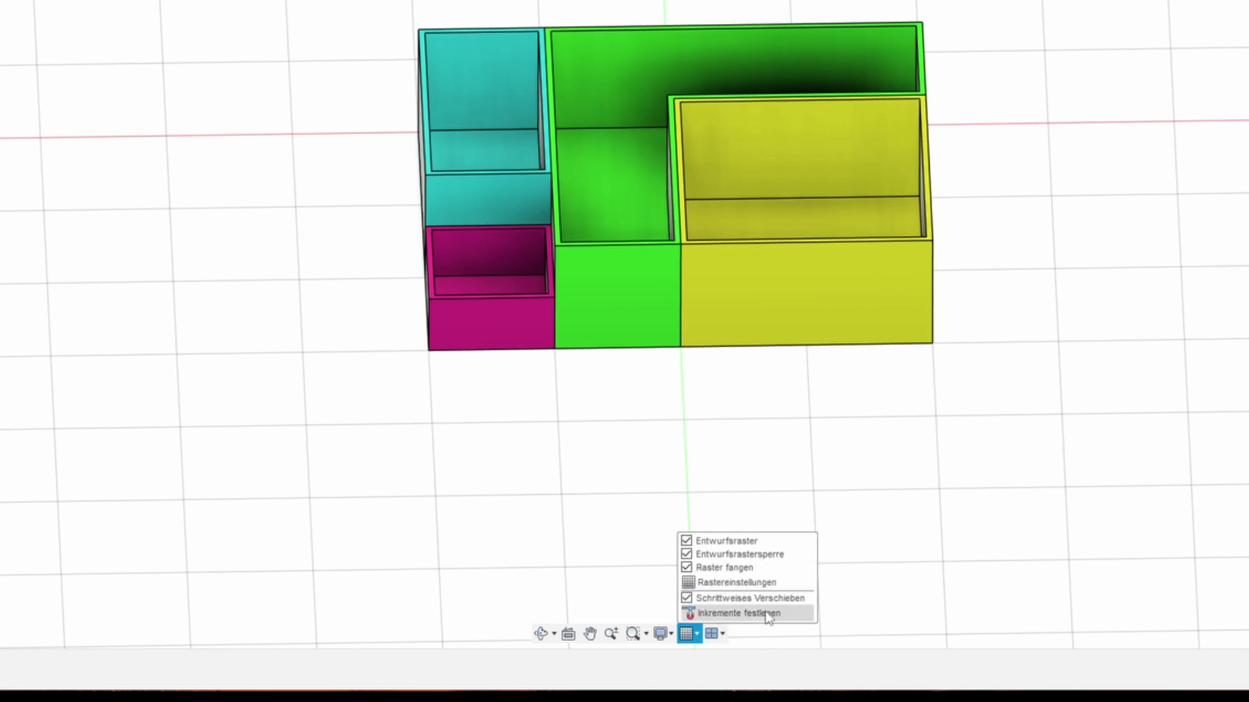
left_click(748, 615)
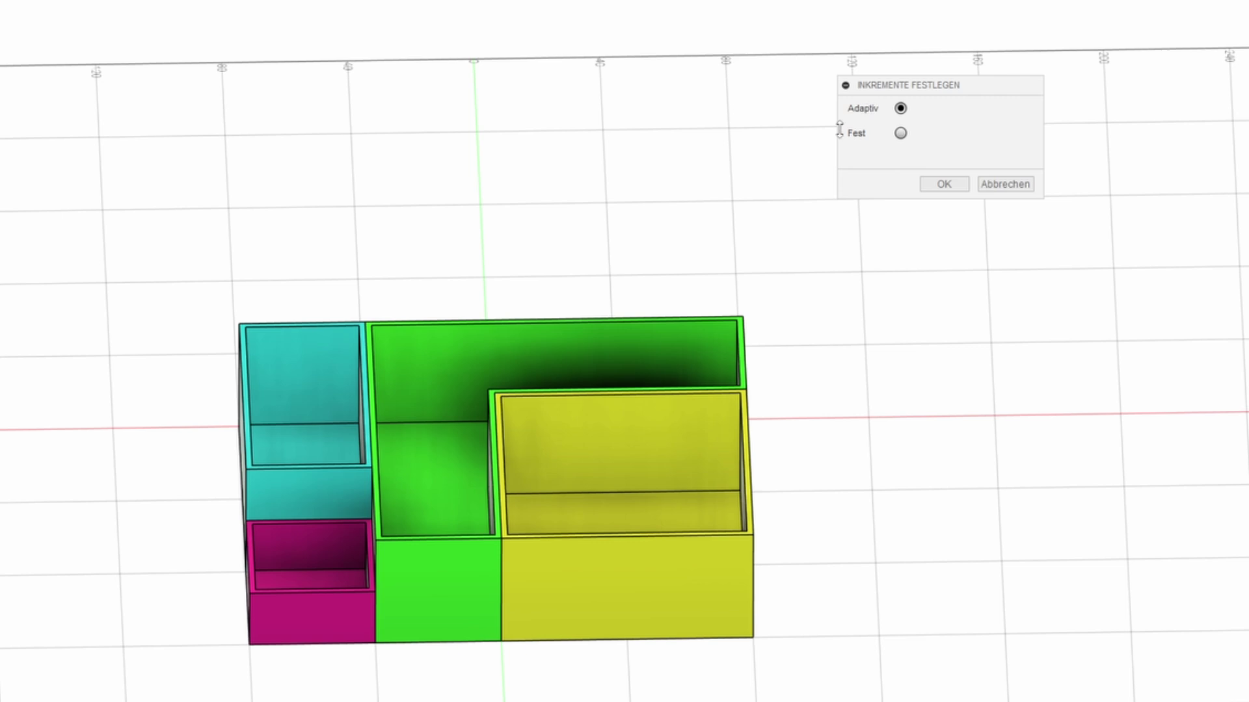
left_click(900, 133)
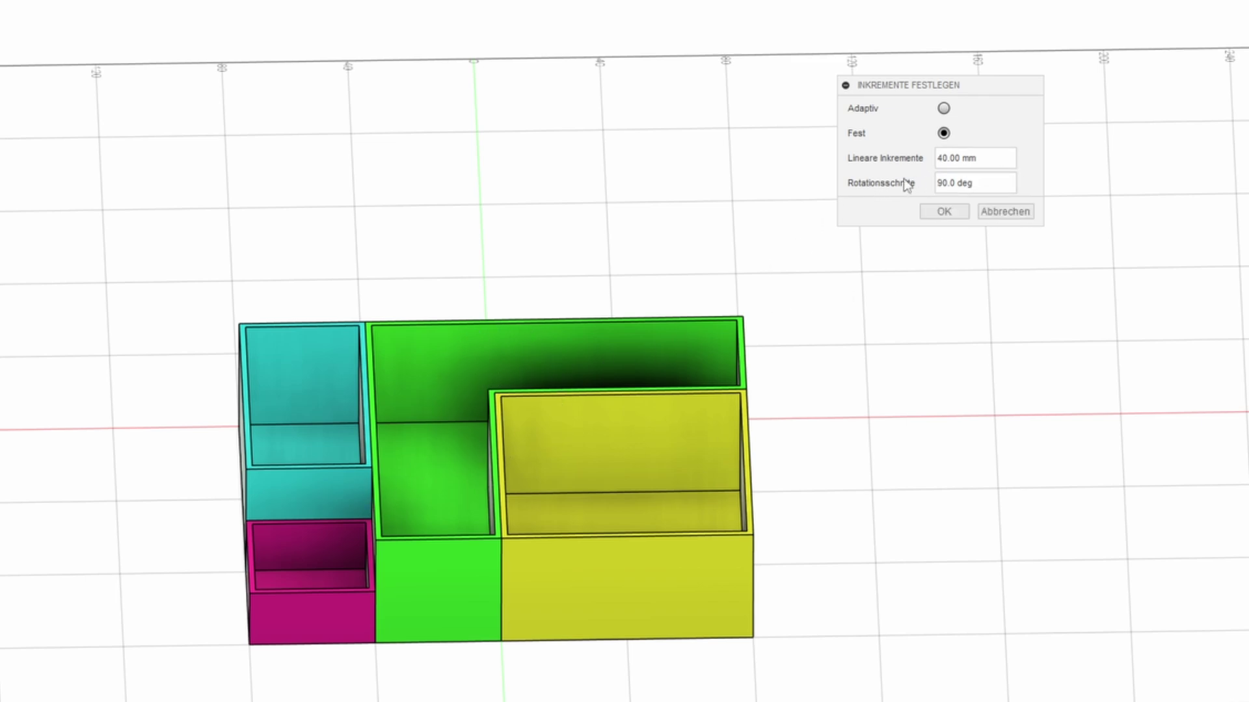
left_click(952, 214)
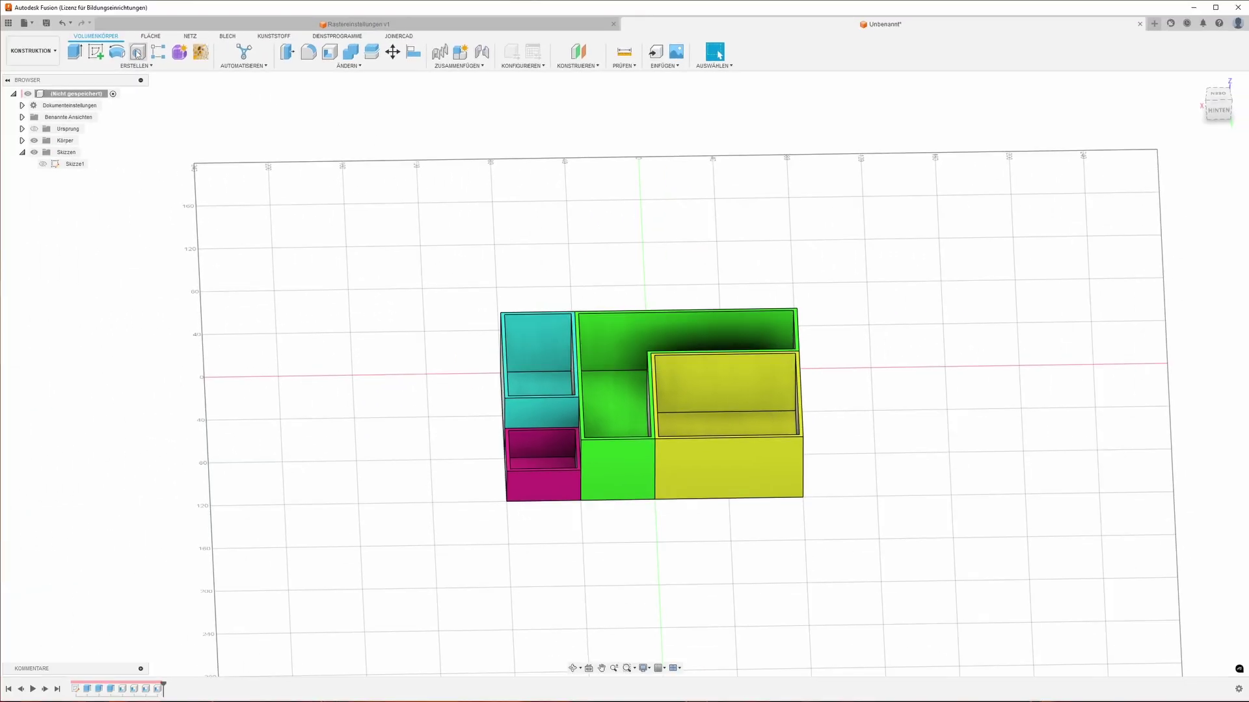
Step: Shift the green L-shaped bin 120 mm along Y and rotate it 90°
left_click(392, 52)
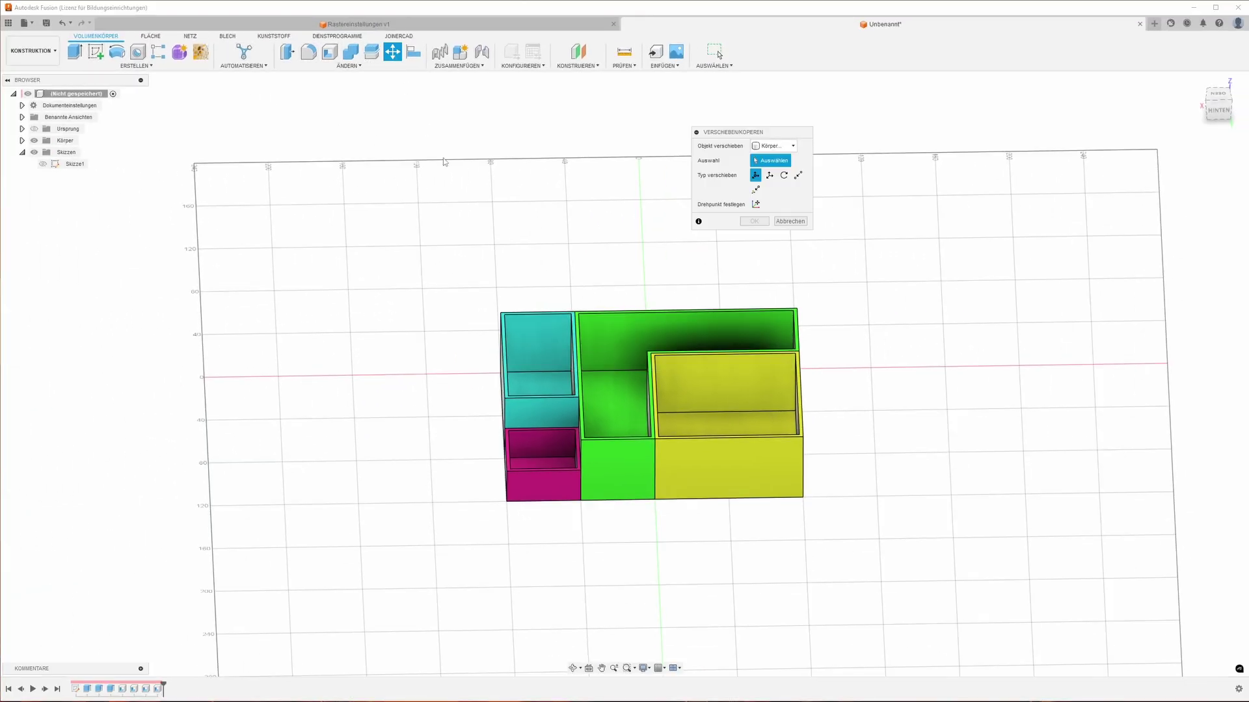
left_click(638, 494)
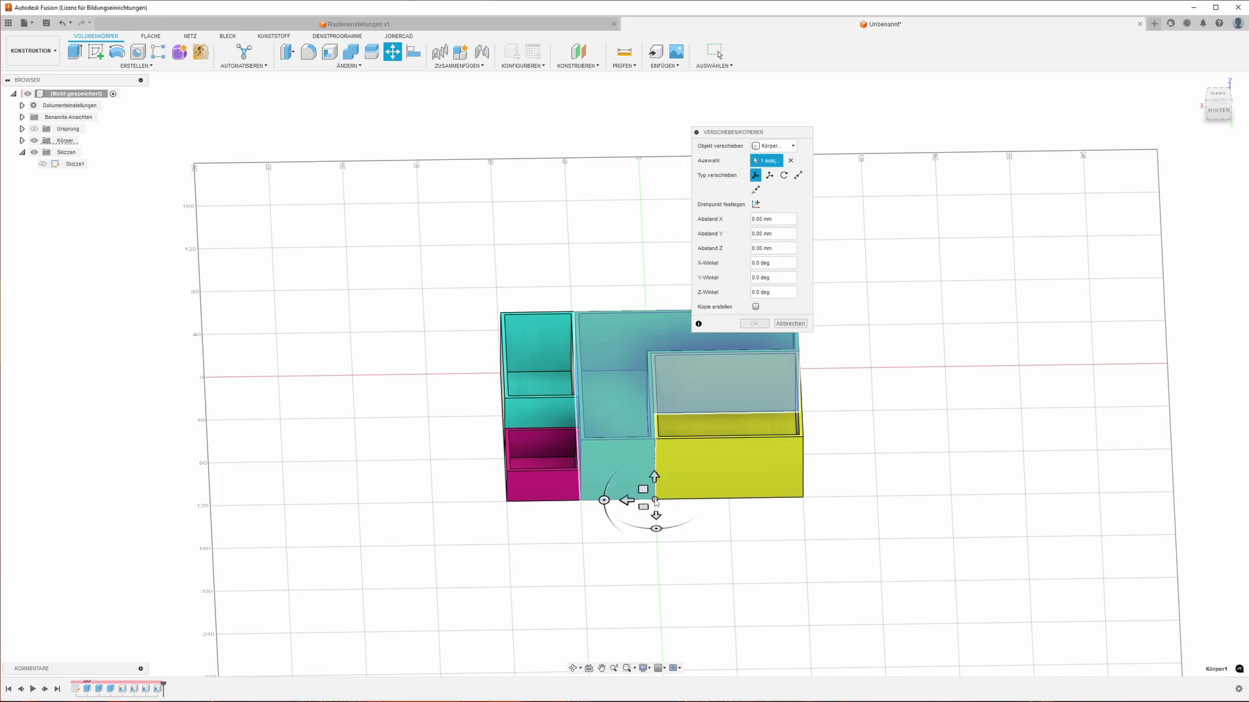
left_click_drag(628, 499, 829, 487)
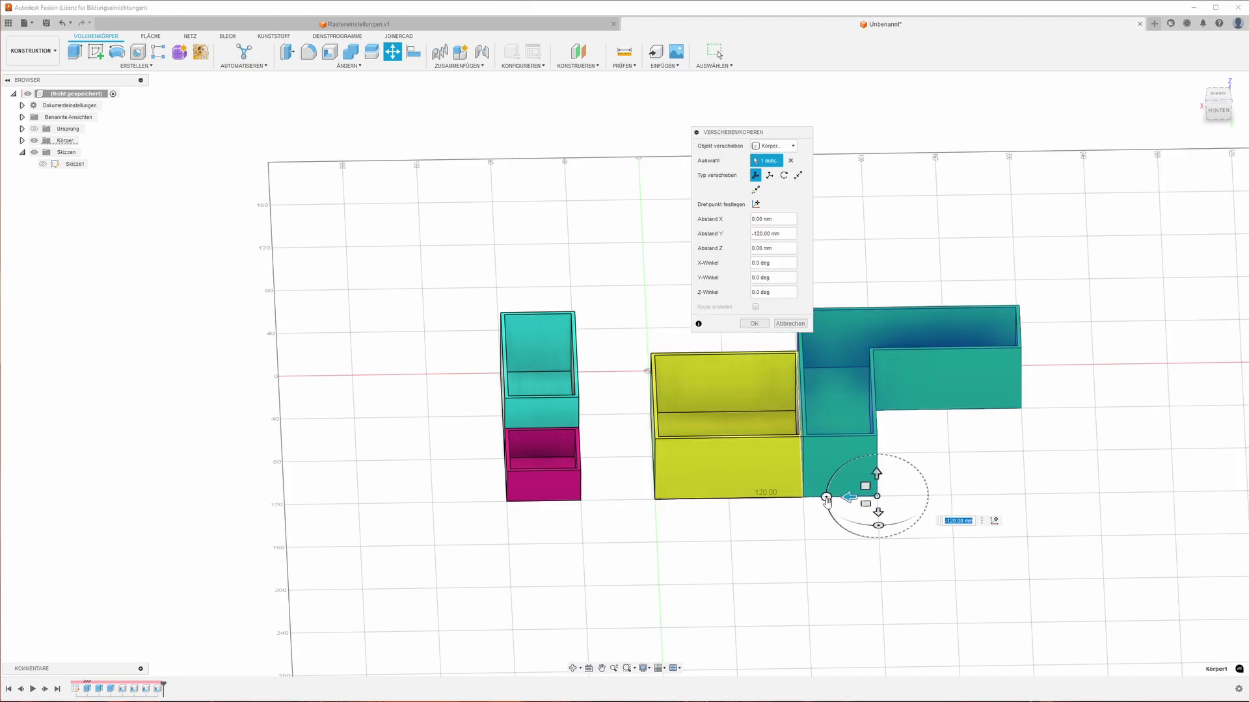
middle_click_drag(824, 496, 882, 567, "shift")
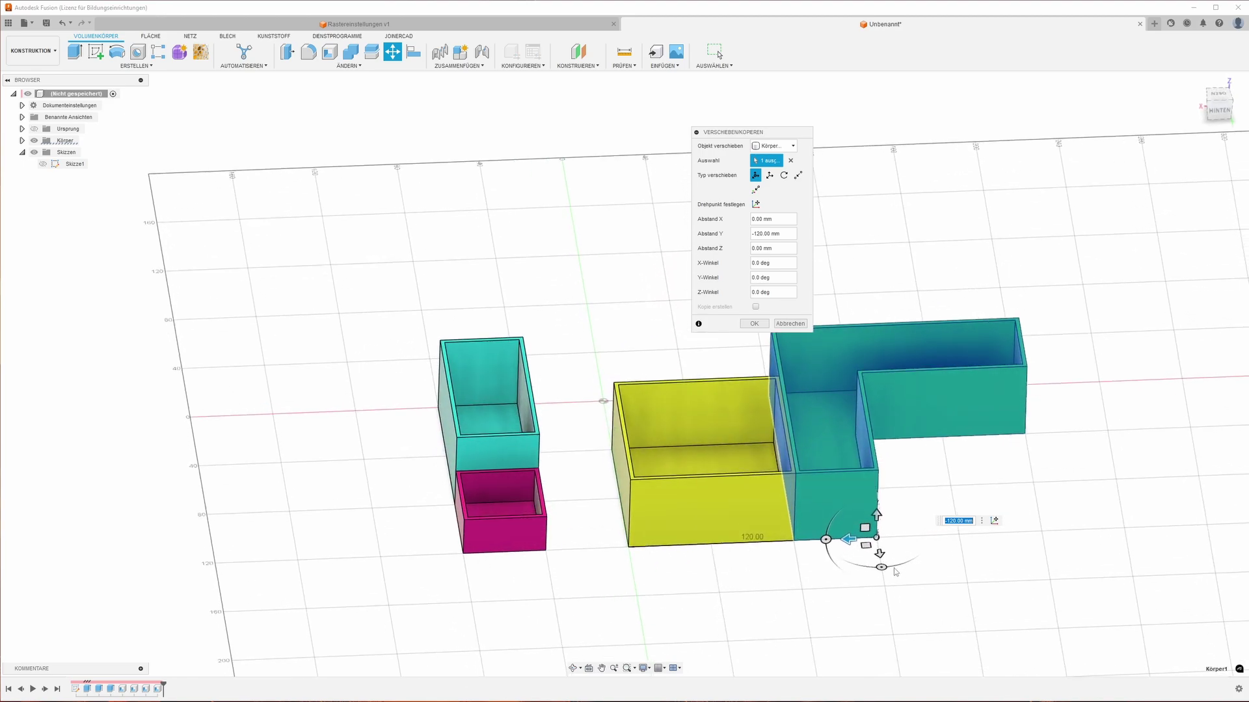
left_click_drag(883, 567, 927, 537)
mouse_move(934, 530)
middle_mouse_down("shift")
mouse_move(869, 525)
mouse_move(844, 556)
middle_mouse_up("shift")
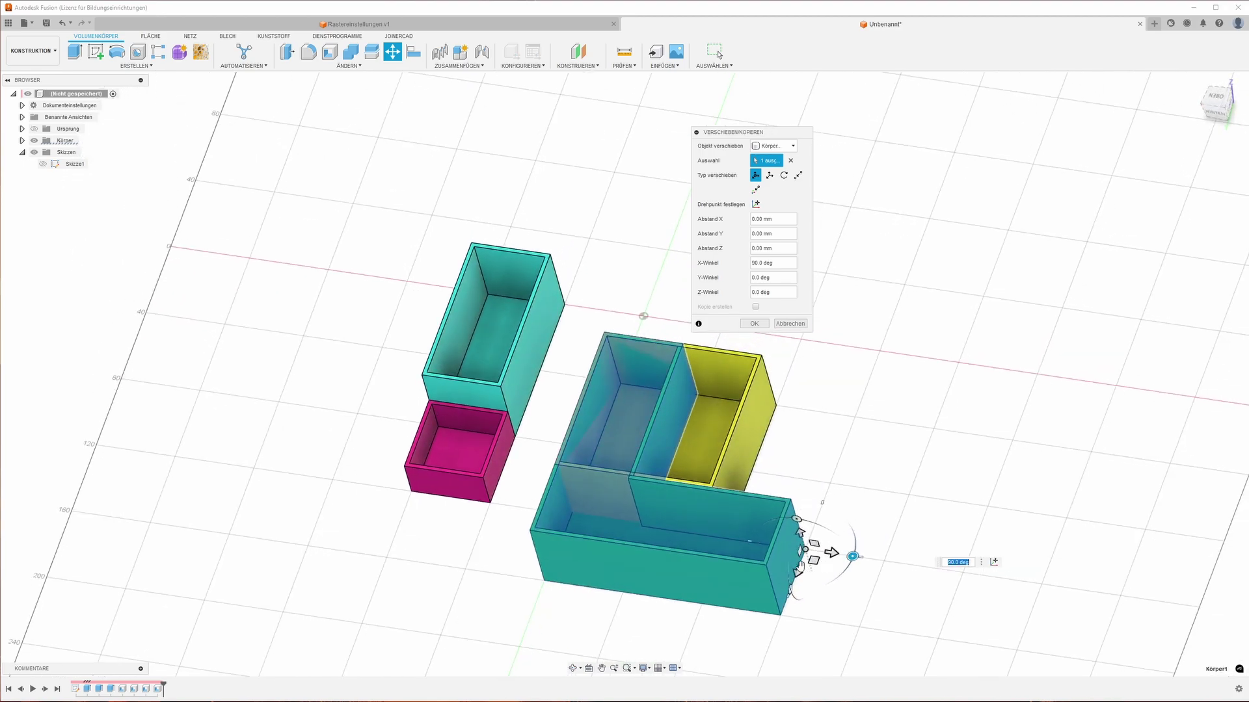
Step: Move the green bin a further 120 mm along Y and 40 mm along Z, then commit
left_click_drag(798, 570, 911, 370)
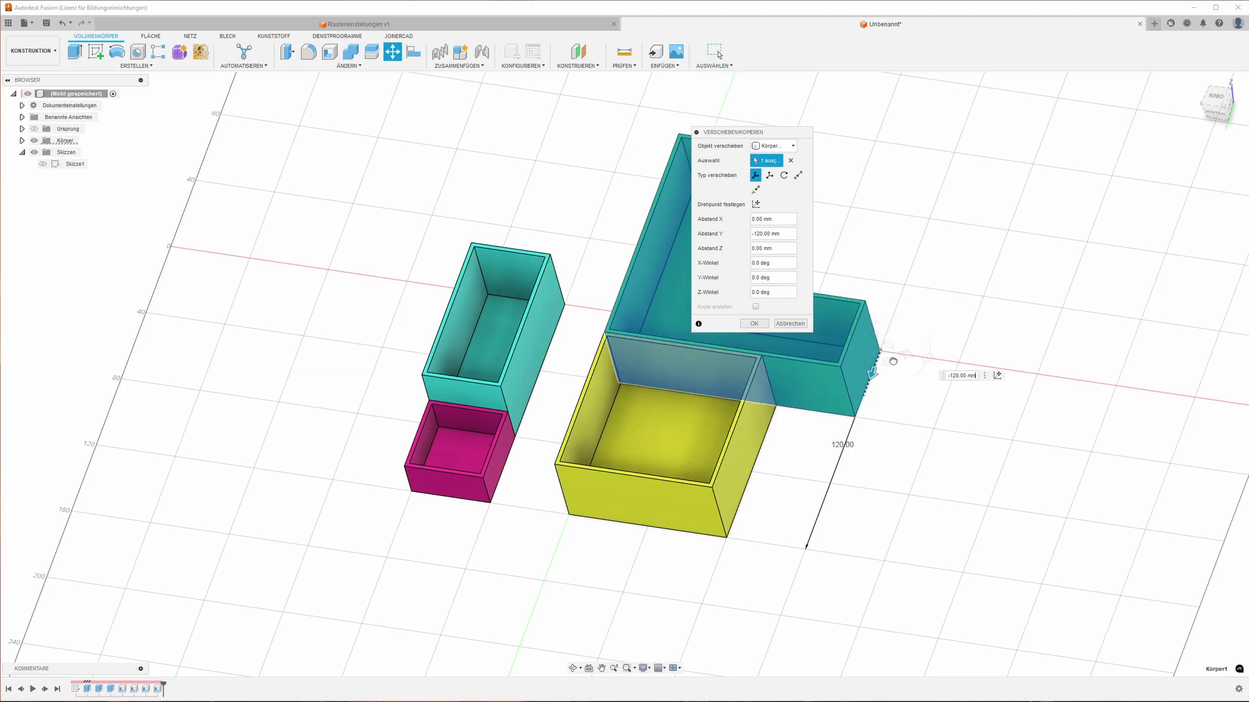
left_click_drag(908, 352, 853, 348)
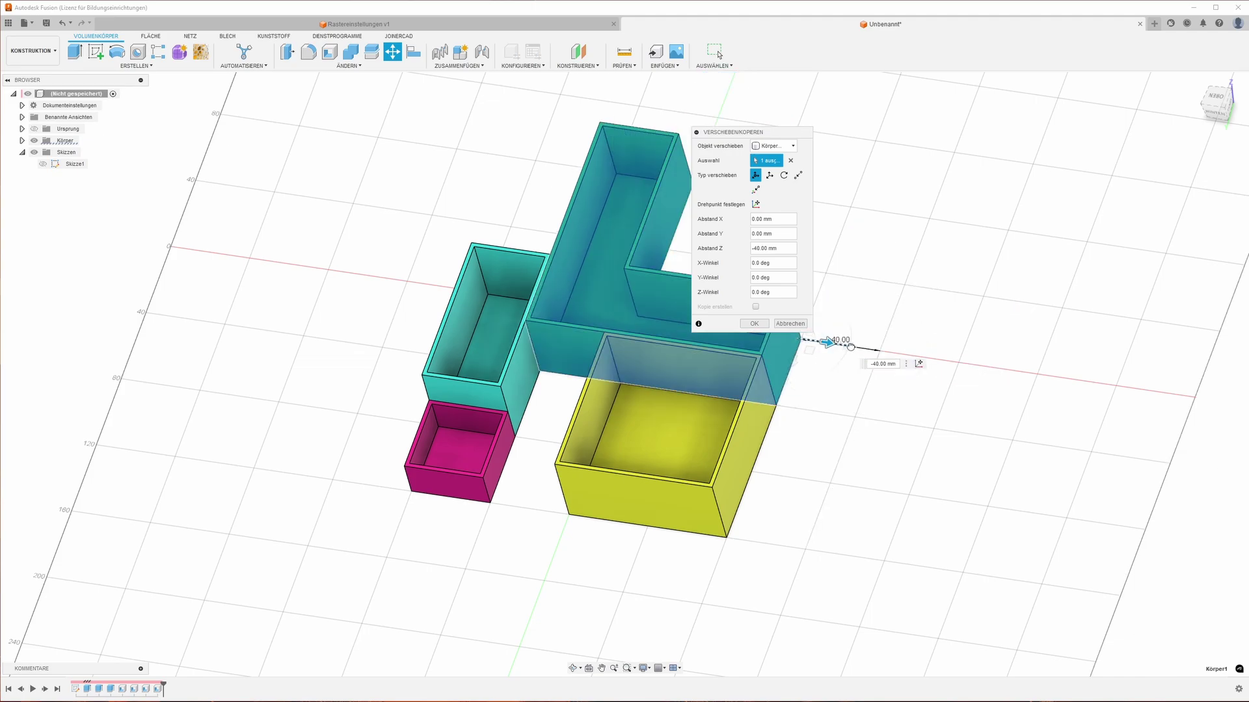
middle_click_drag(839, 351, 699, 482, "shift")
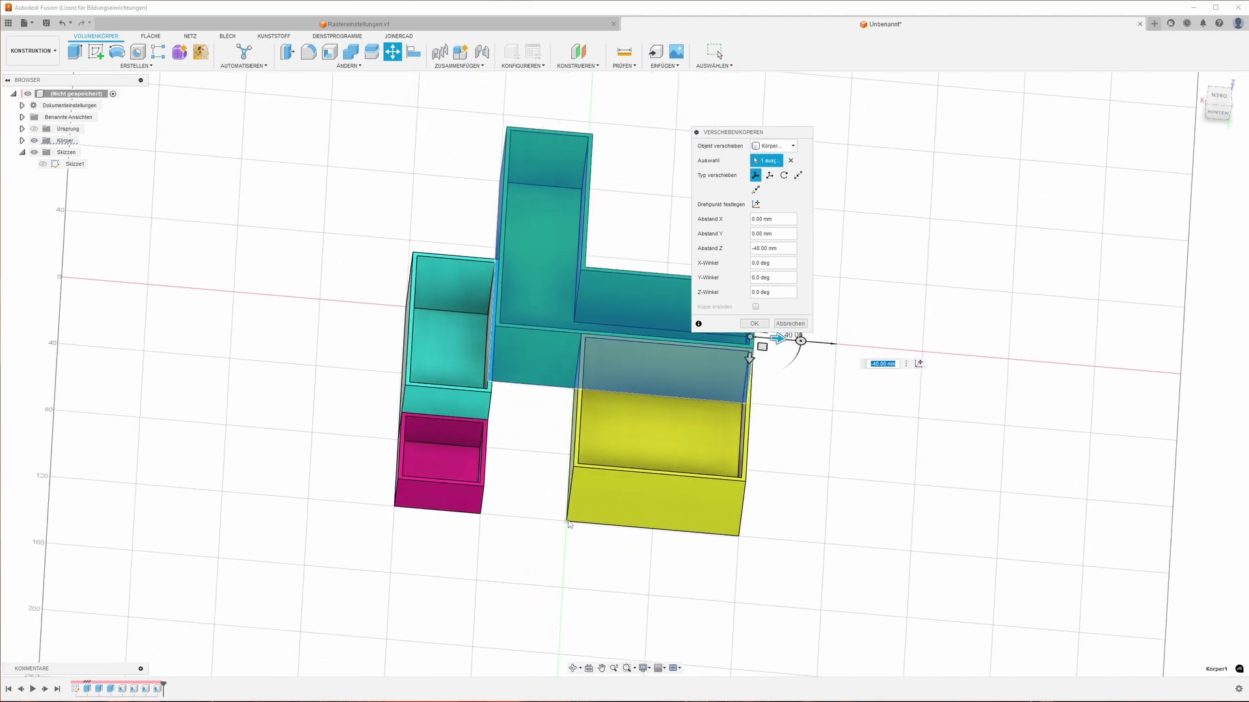
middle_click_drag(569, 524, 715, 364, "shift")
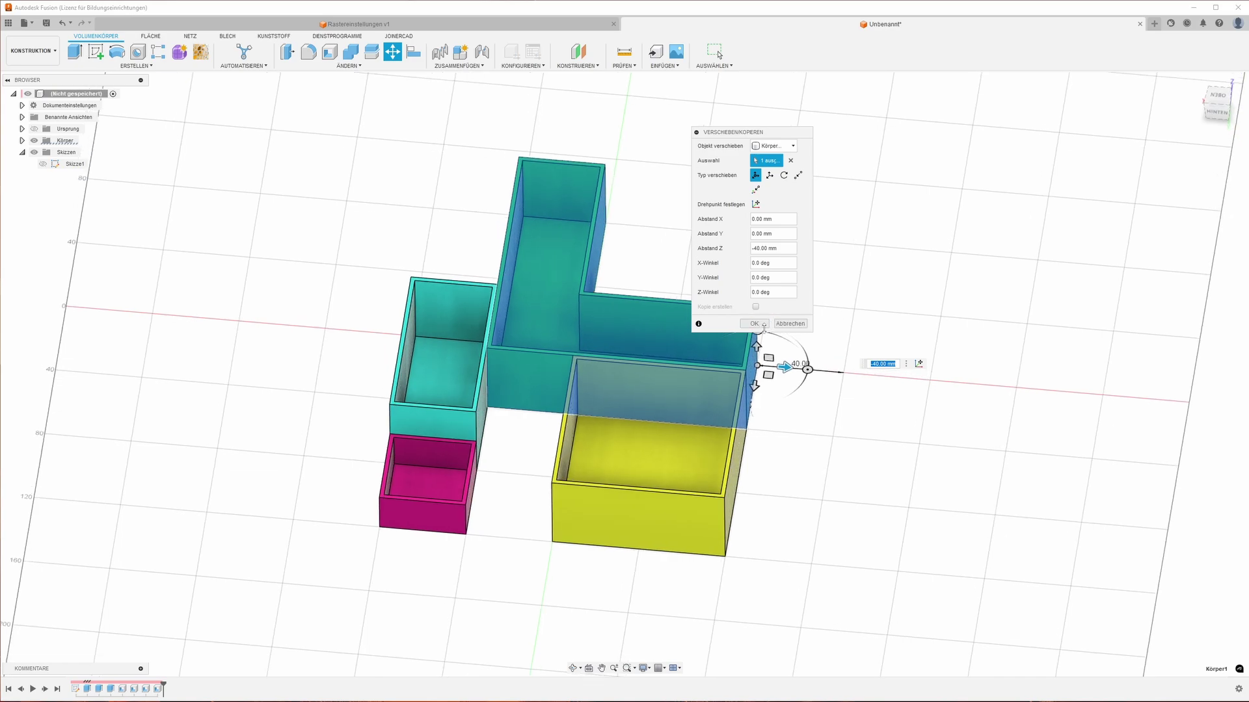
left_click(754, 324)
right_click(517, 533)
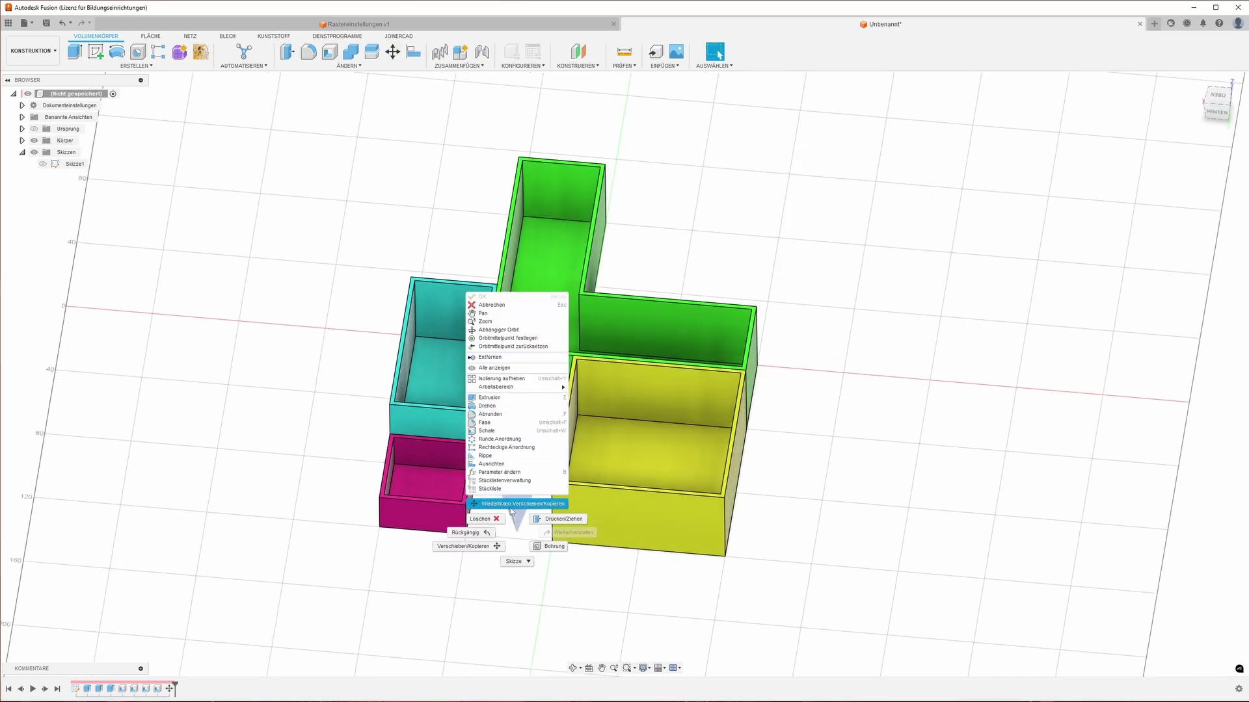
Step: Move the yellow bin -40 mm along Y against the pink bin and commit
left_click(511, 504)
left_click(557, 553)
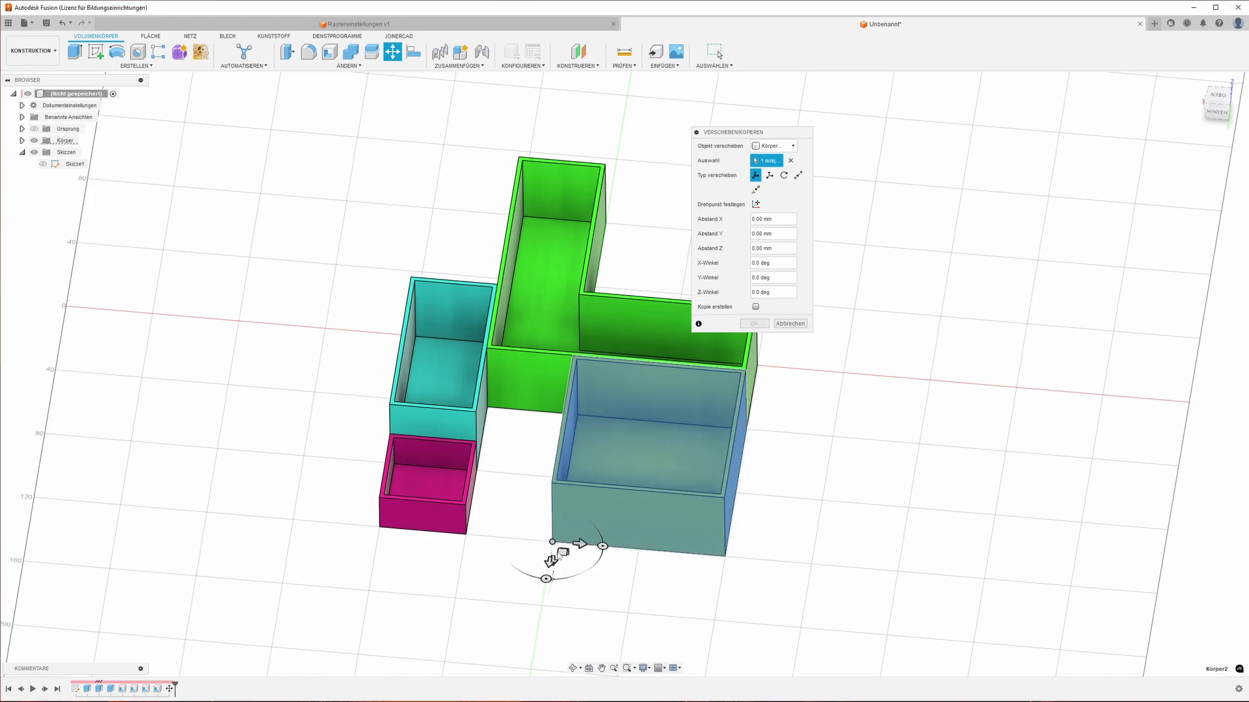
left_click_drag(580, 542, 514, 537)
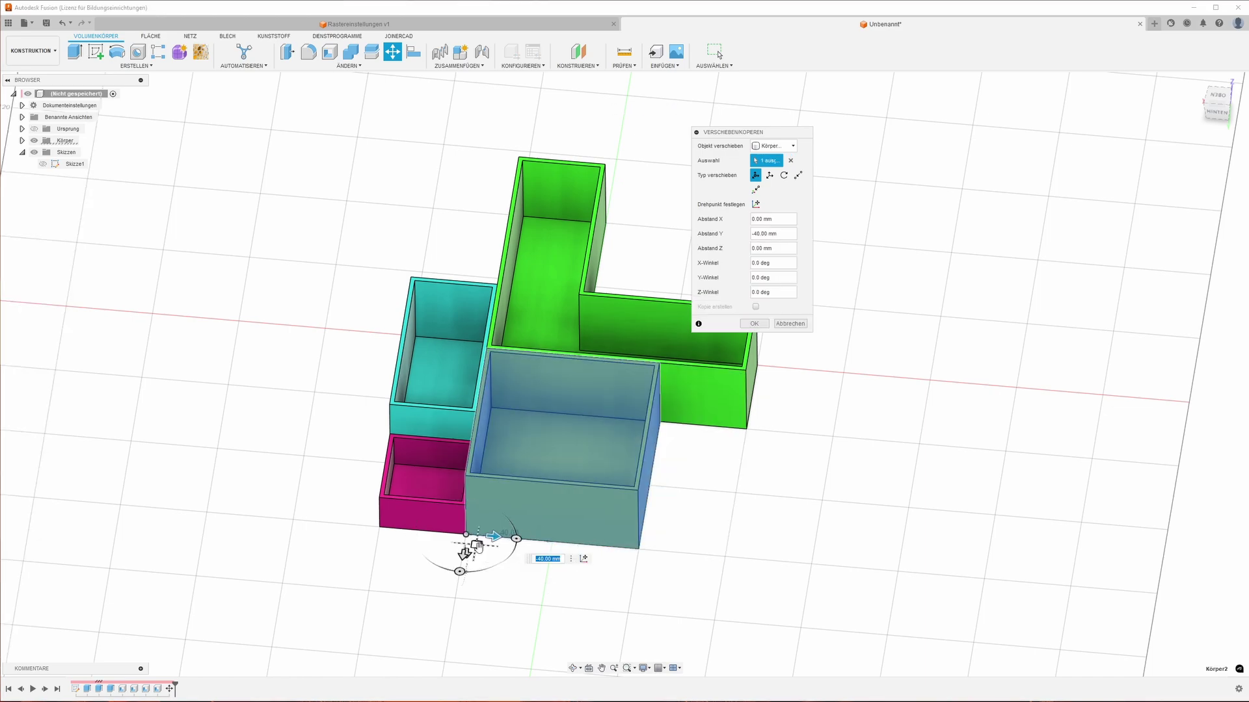
middle_click_drag(484, 555, 481, 545, "shift")
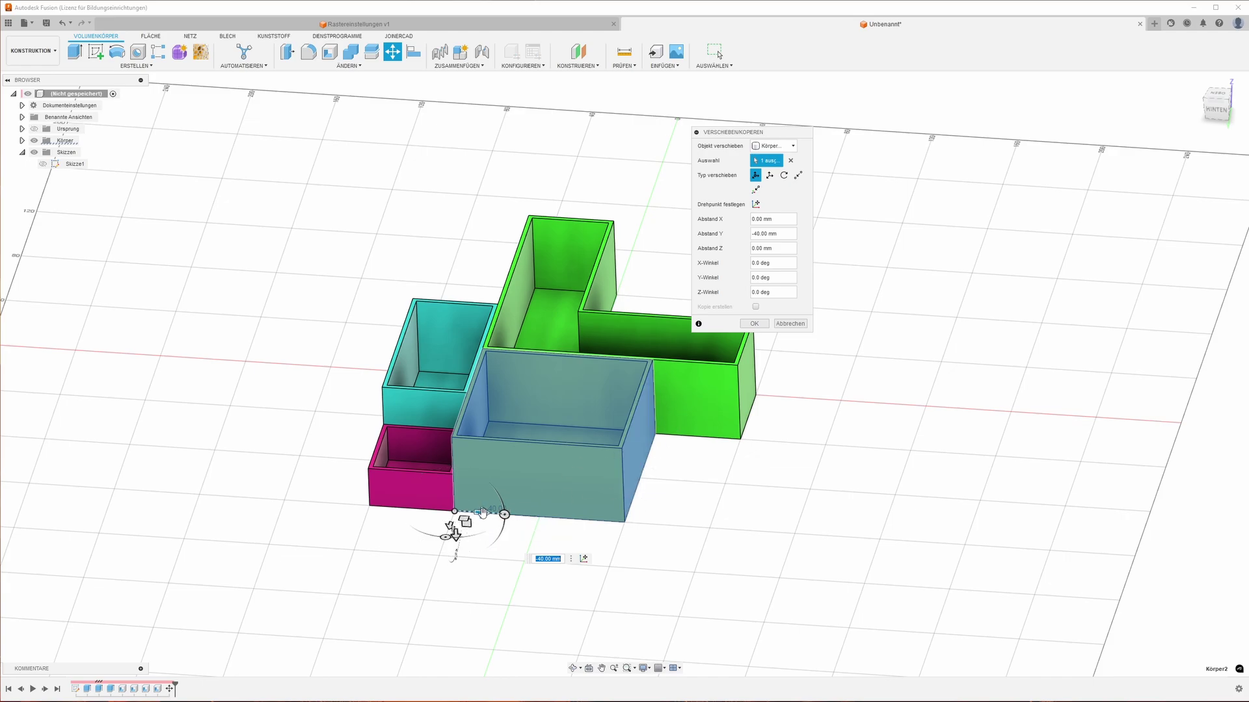
left_click(754, 324)
mouse_move(822, 366)
middle_mouse_down("shift")
mouse_move(874, 309)
mouse_move(802, 300)
middle_mouse_up("shift")
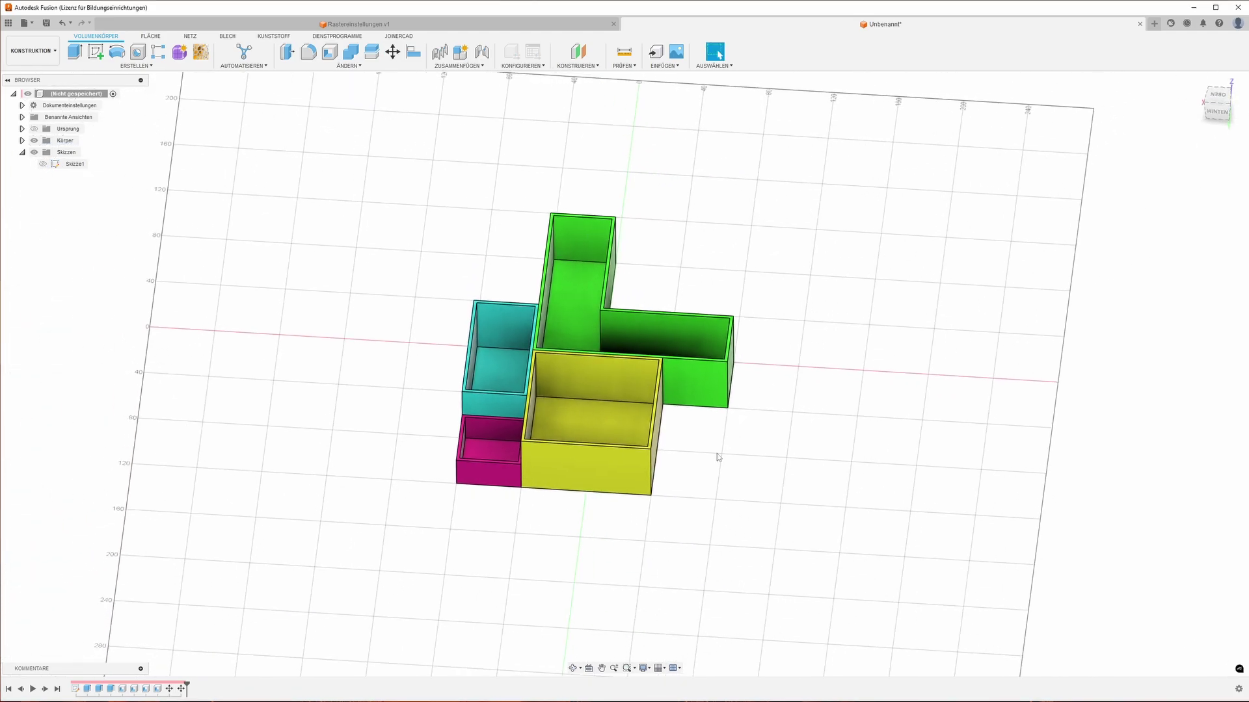
Step: Switch the grid spacing back to adaptive
left_click(667, 673)
left_click(682, 642)
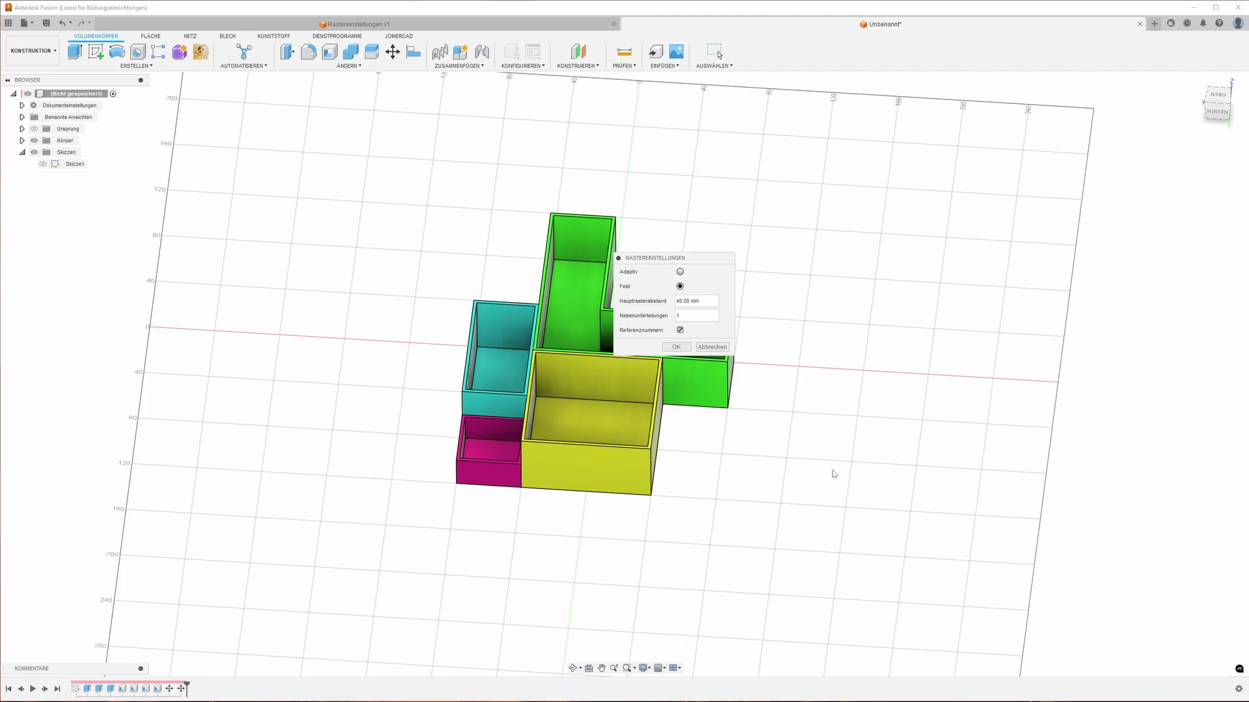
left_click(680, 272)
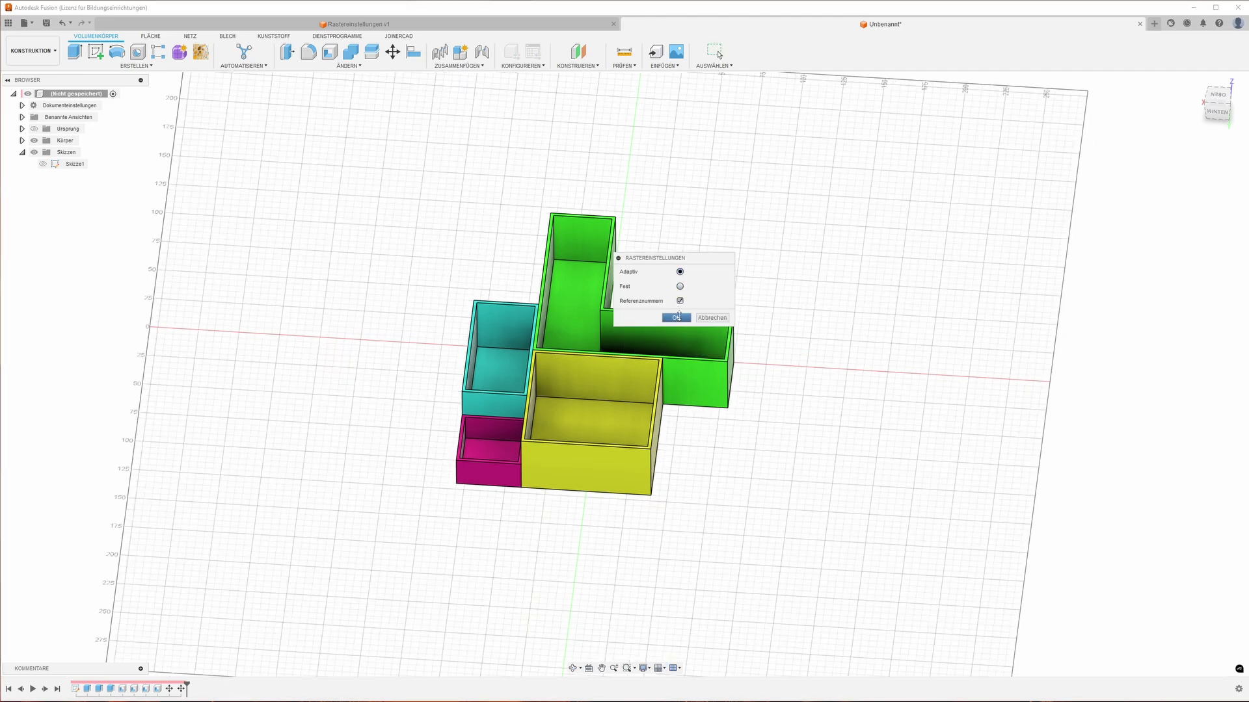
left_click(676, 316)
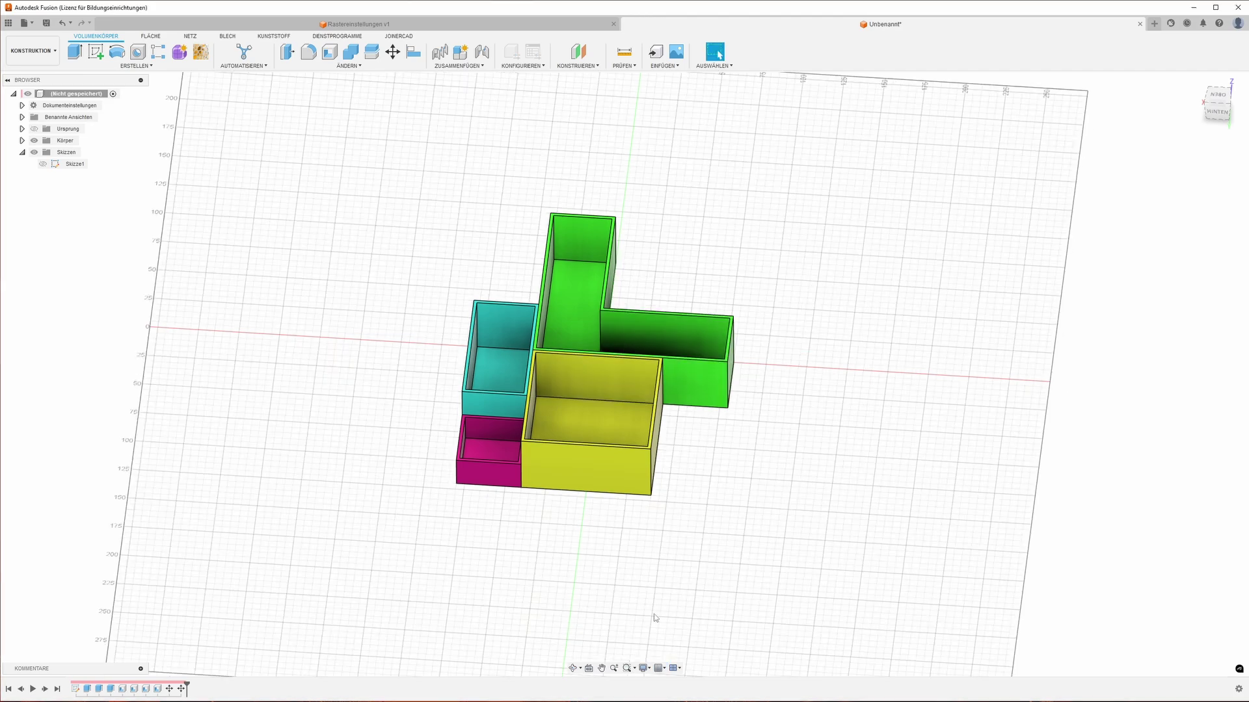
Step: Return the move increments to adaptive and view the finished bin layout
left_click(660, 668)
left_click(686, 651)
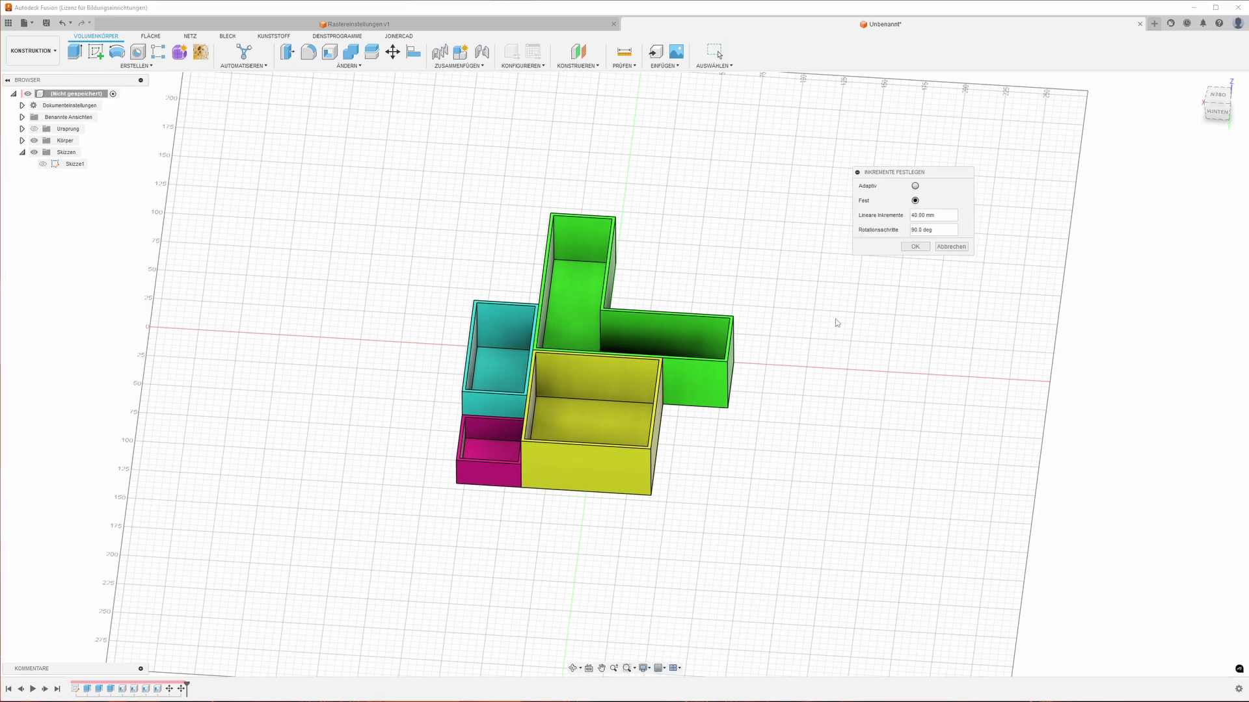
left_click(916, 187)
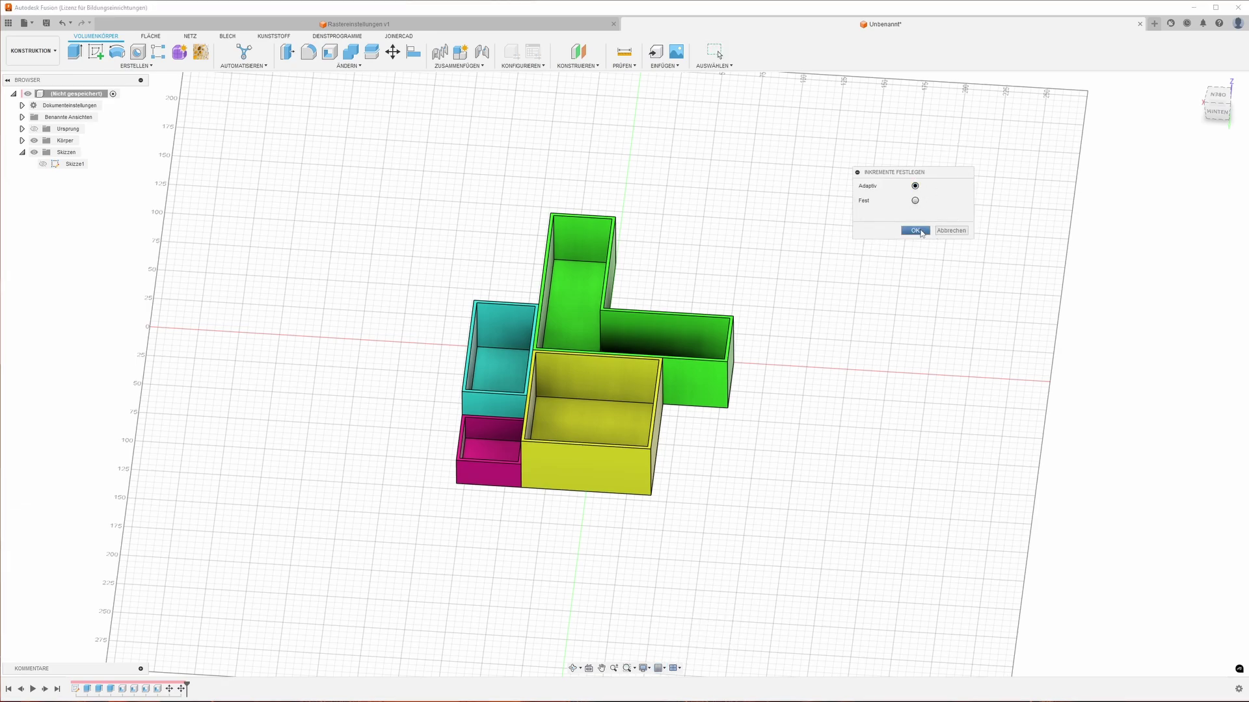
left_click(915, 231)
scroll(765, 365, "up", 3)
scroll(760, 352, "up", 3)
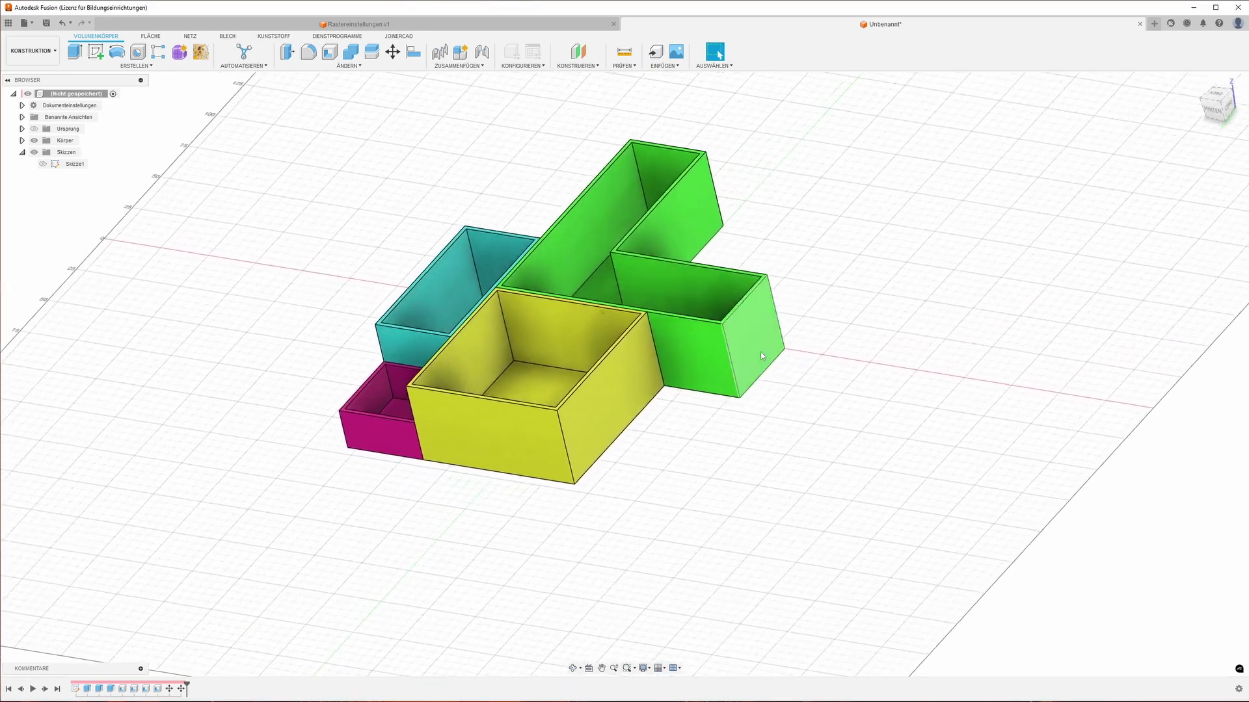
middle_click_drag(754, 361, 753, 362, "shift")
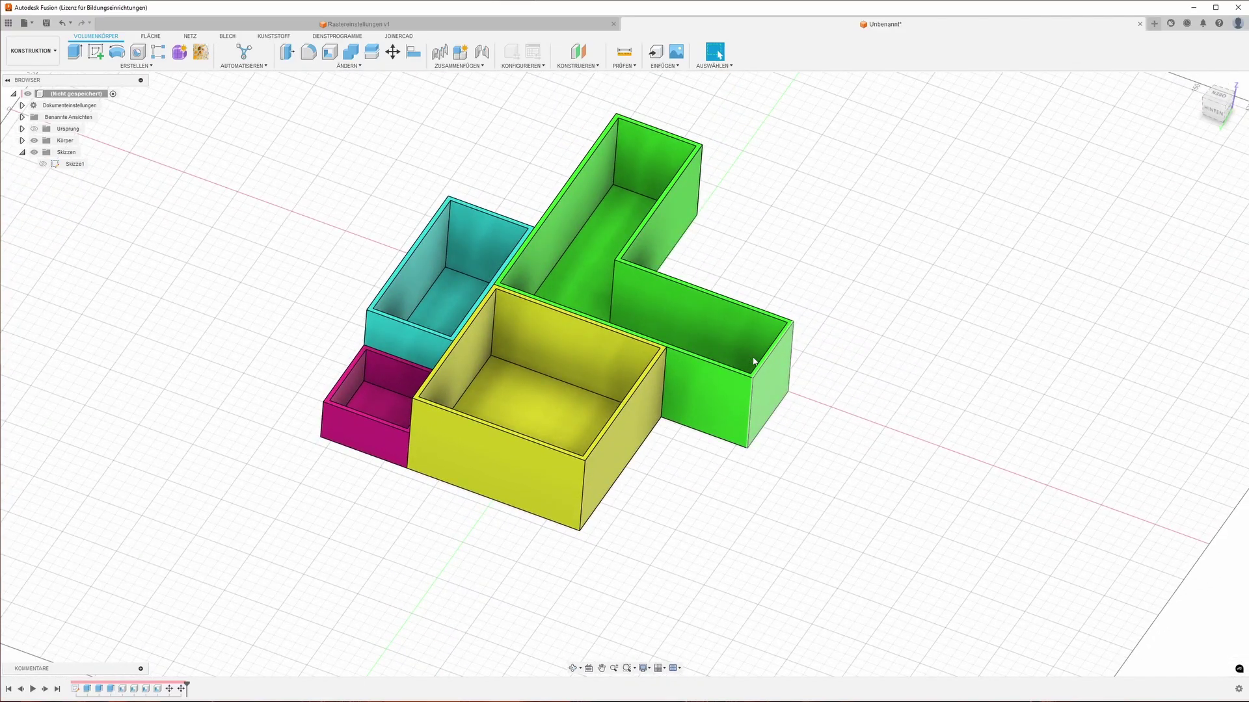